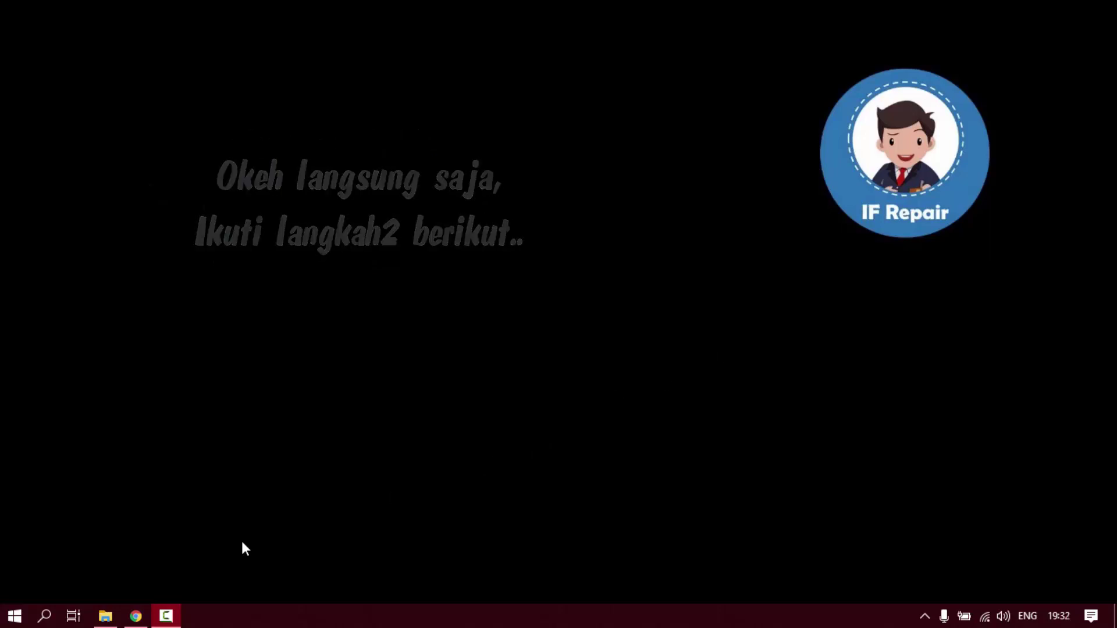
- Open the Videos folder in File Explorer and check the Learn Computer Encapsulated PostScript file's type in its properties
{"action": "left_click", "coordinate": [102, 620]}
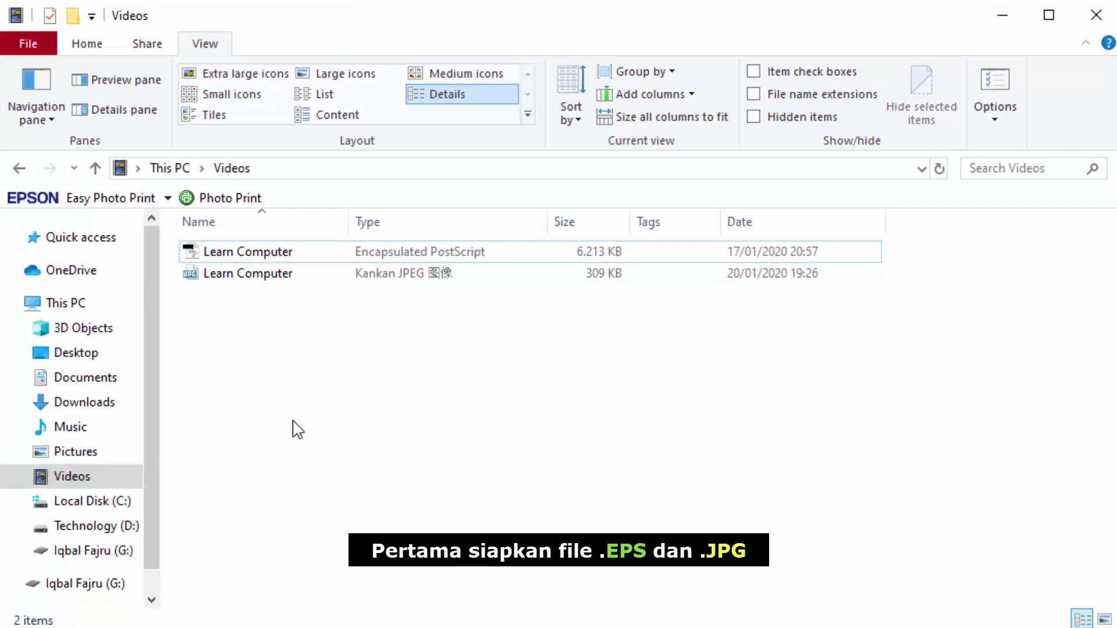
{"action": "left_click", "coordinate": [221, 274]}
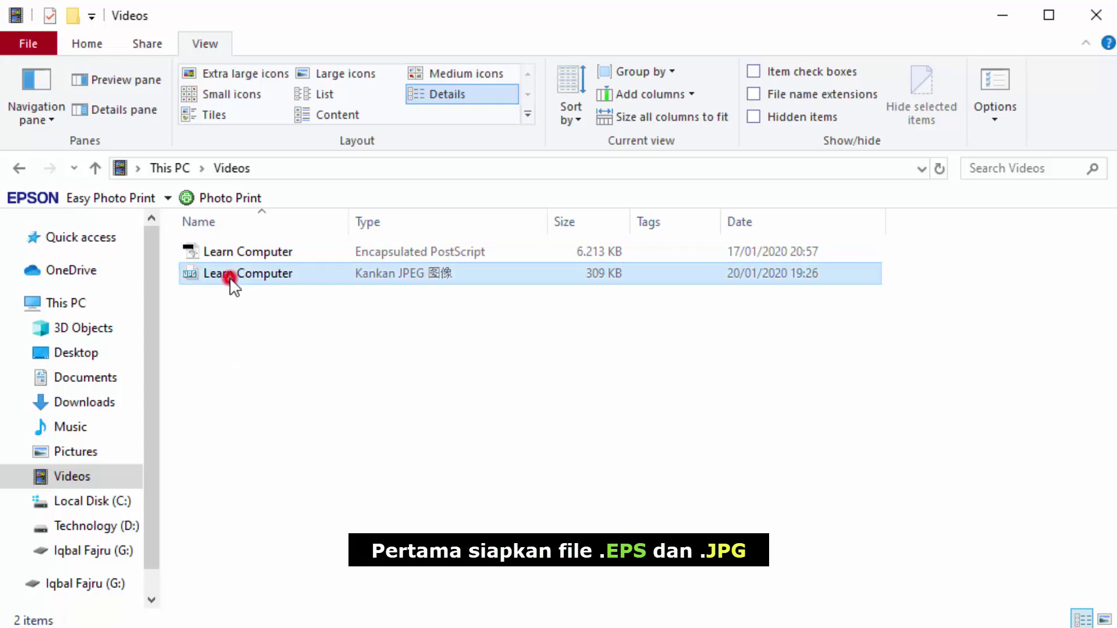
{"action": "left_click", "coordinate": [191, 251]}
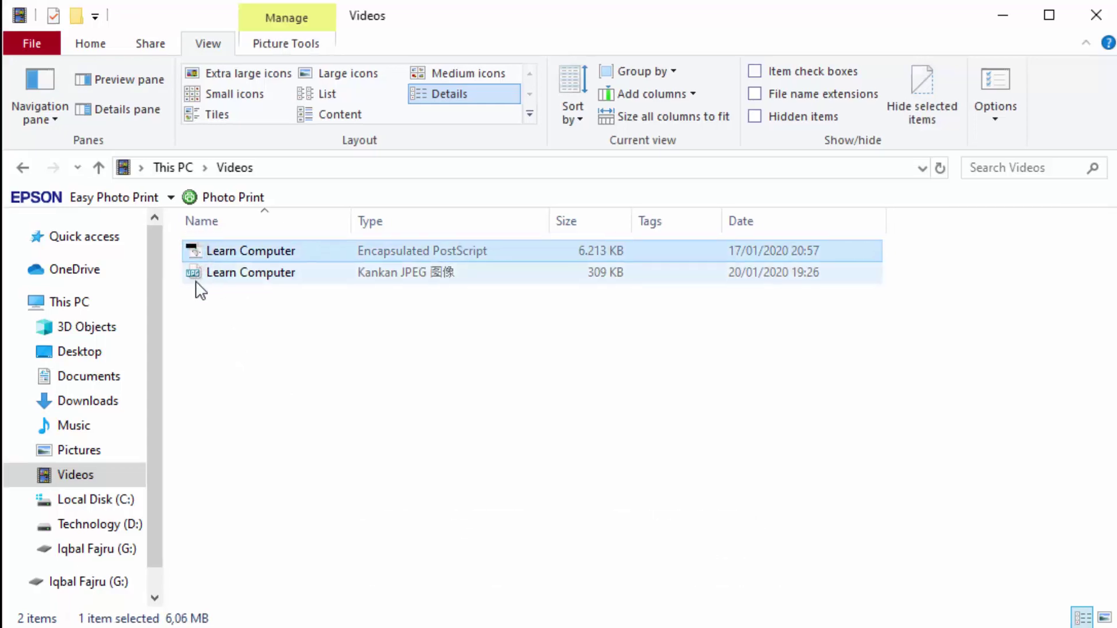
{"action": "right_click", "coordinate": [319, 232]}
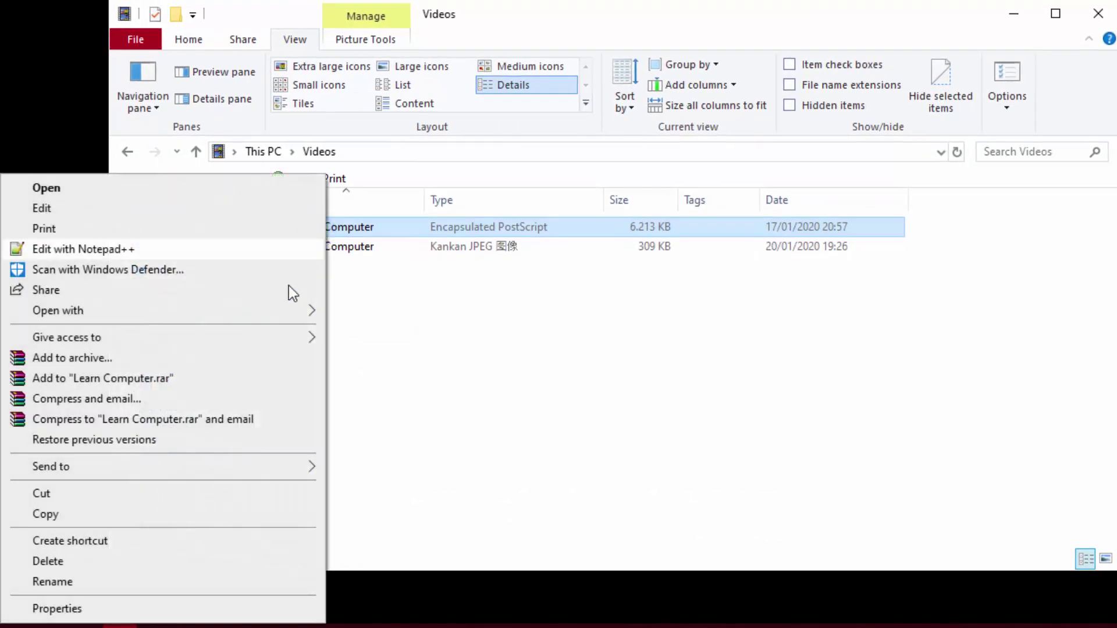
{"action": "left_click", "coordinate": [150, 611]}
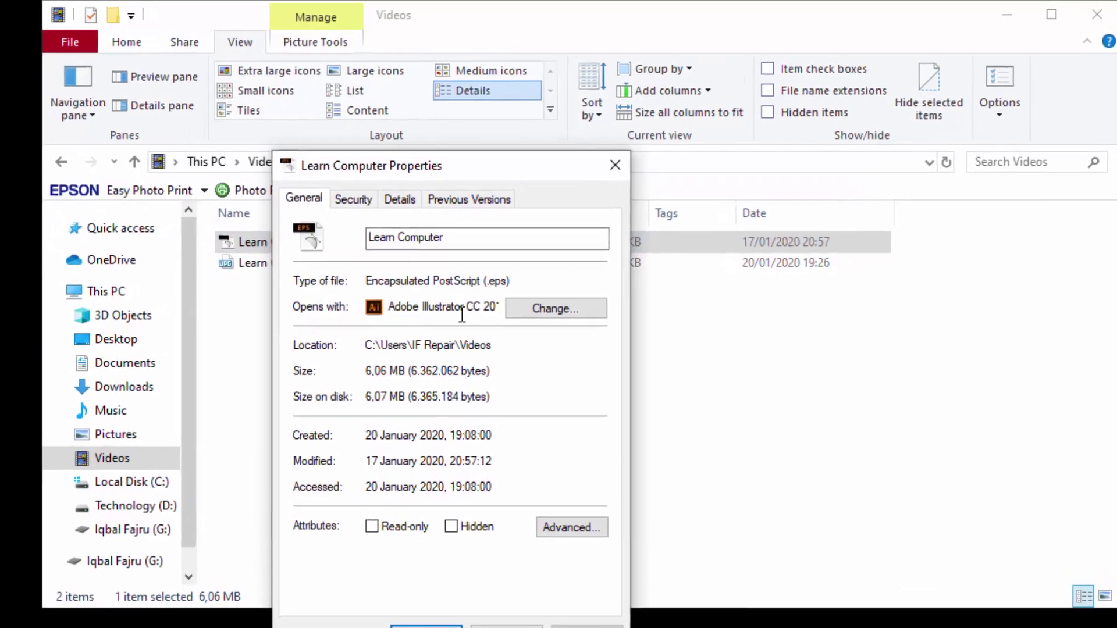
{"action": "left_click_drag", "start_coordinate": [456, 292], "coordinate": [496, 294]}
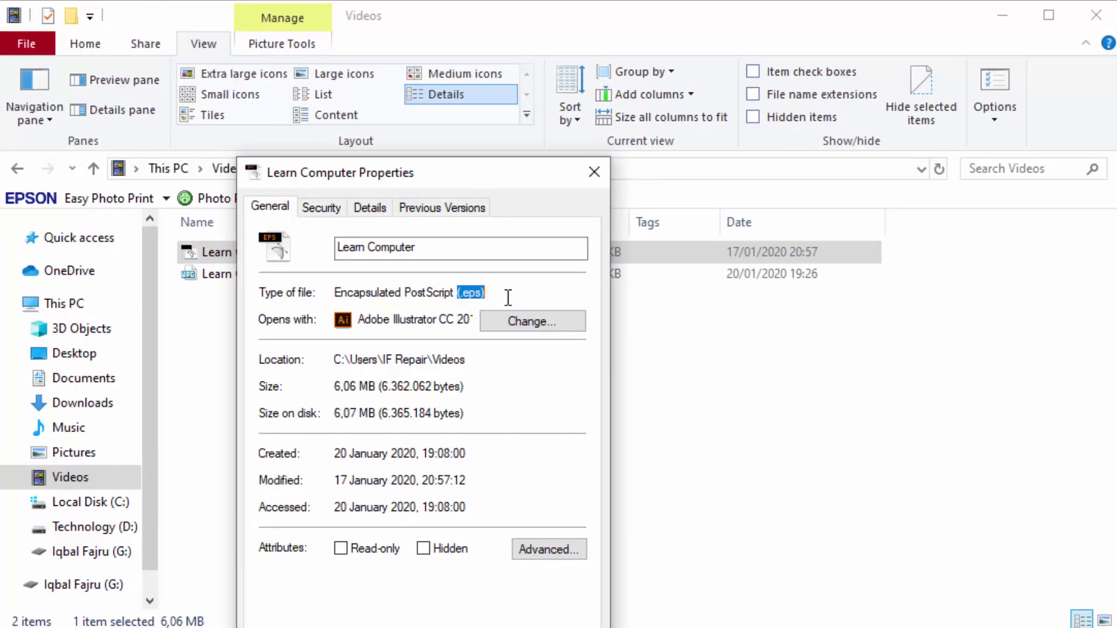
{"action": "left_click", "coordinate": [511, 299]}
{"action": "left_click", "coordinate": [594, 173]}
- Preview both Learn Computer files as large and extra large icons, restore the Details layout and minimize the folder window
{"action": "left_click", "coordinate": [214, 279]}
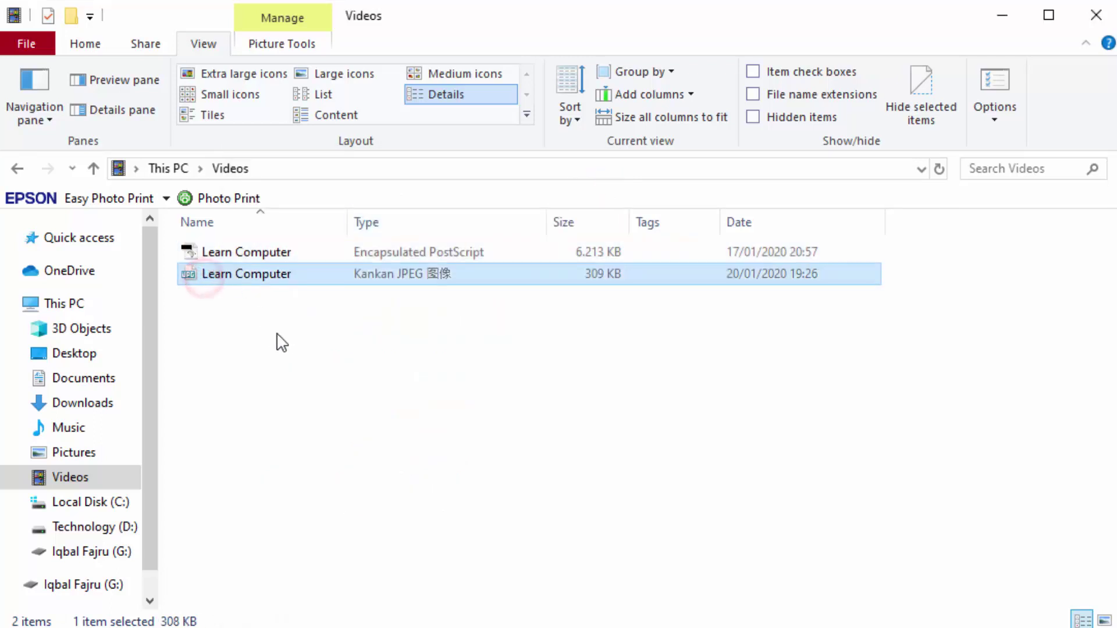
{"action": "left_click", "coordinate": [349, 75]}
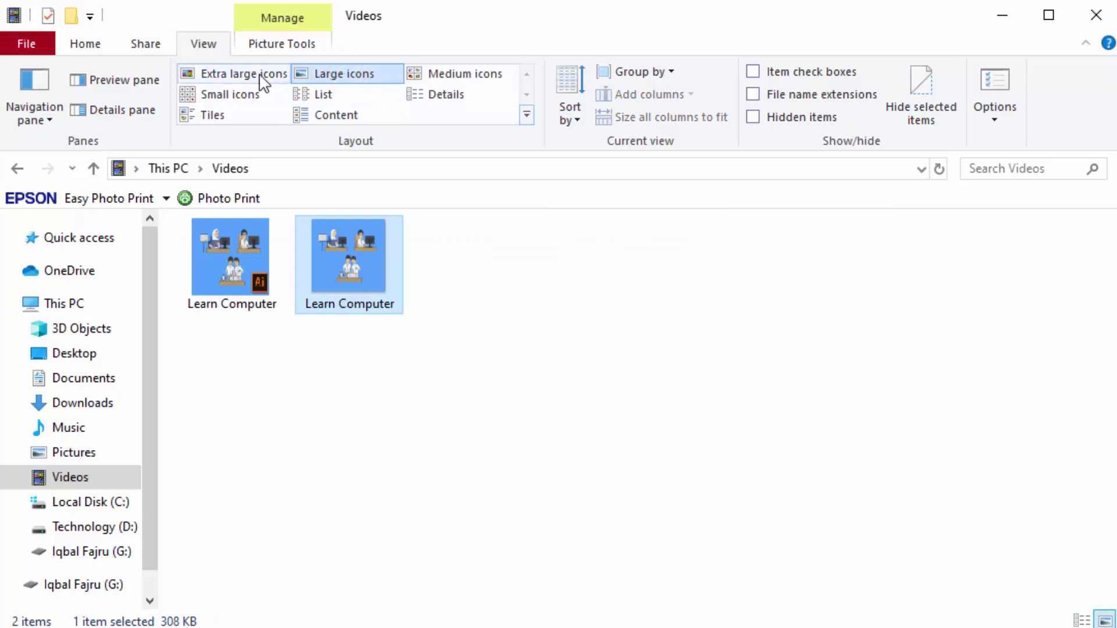
{"action": "left_click", "coordinate": [227, 74]}
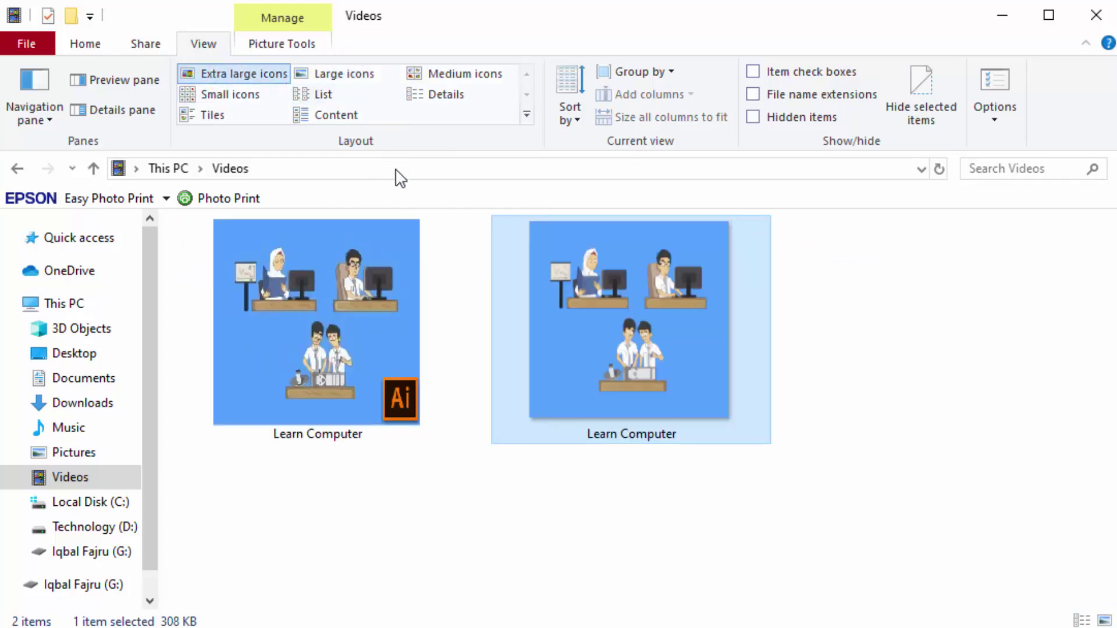
{"action": "left_click", "coordinate": [472, 96]}
{"action": "left_click", "coordinate": [470, 95]}
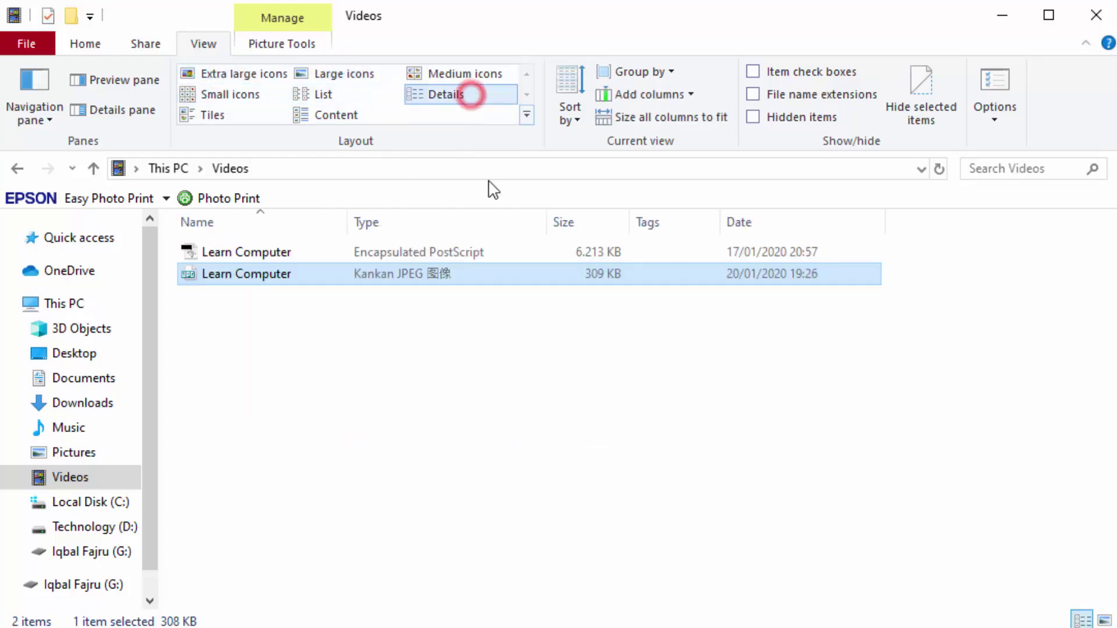
{"action": "left_click", "coordinate": [529, 389]}
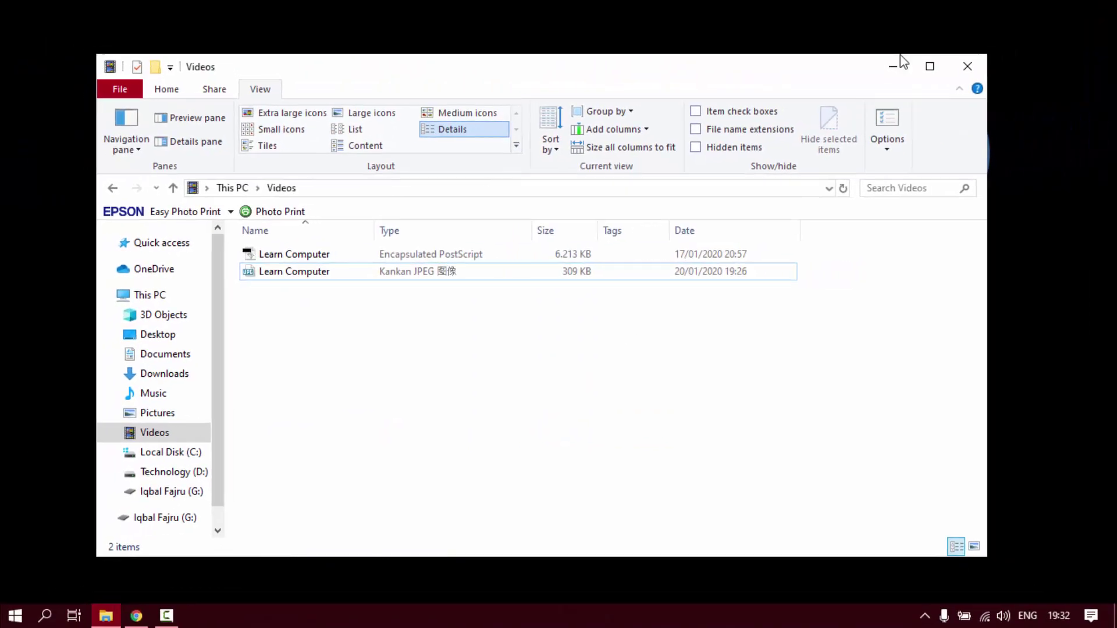
{"action": "left_click", "coordinate": [900, 64]}
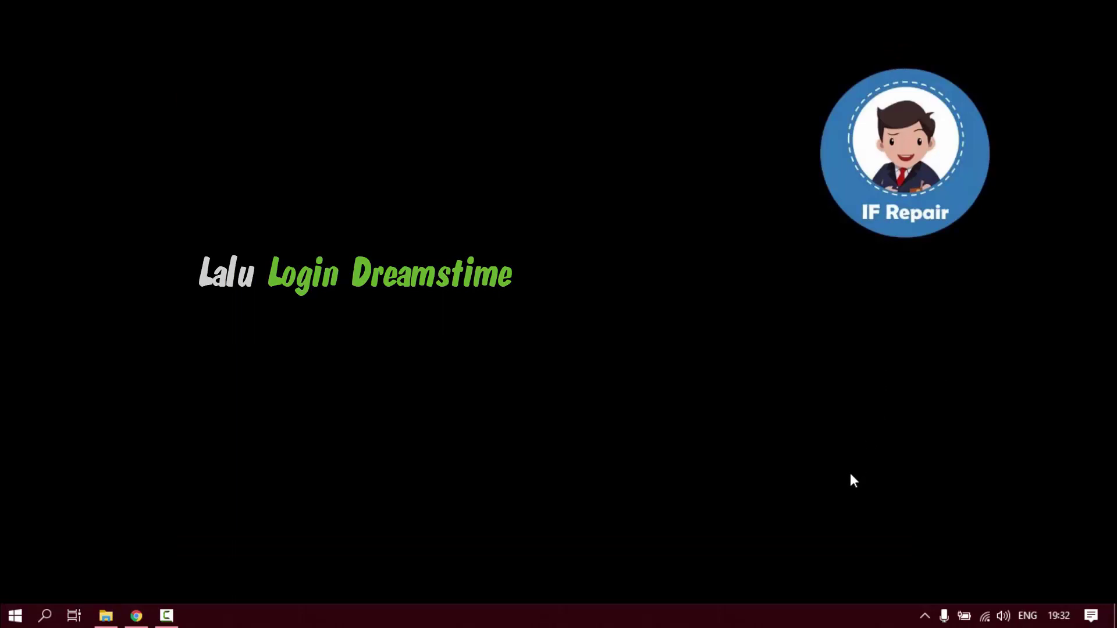
- Switch to Dreamstime in Chrome and open the file upload page from the account options
{"action": "left_click", "coordinate": [138, 617]}
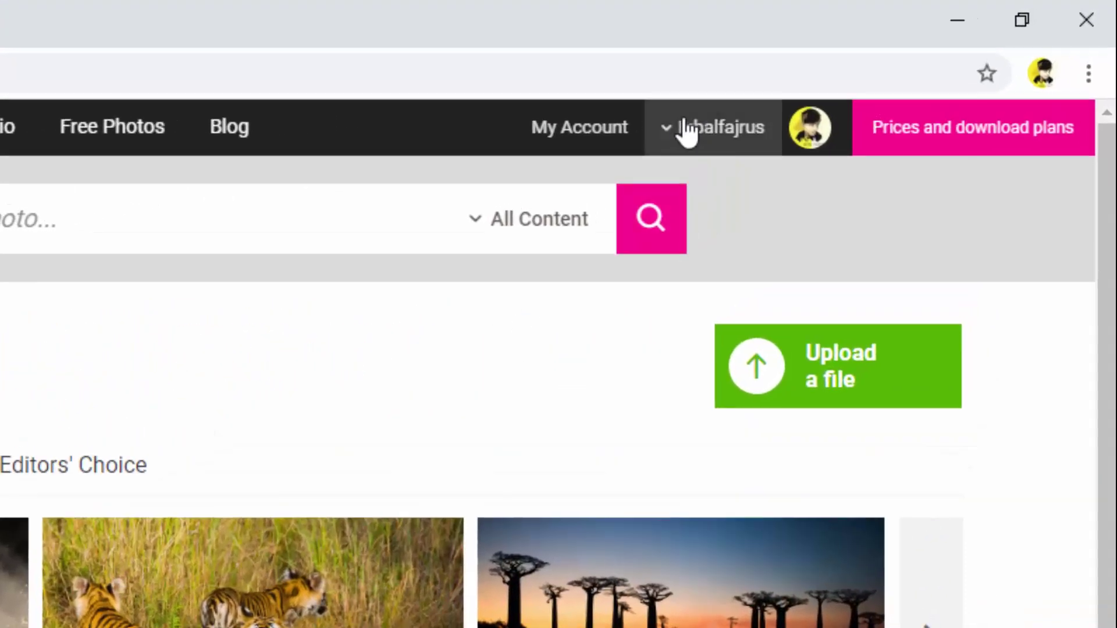
{"action": "left_click", "coordinate": [672, 132]}
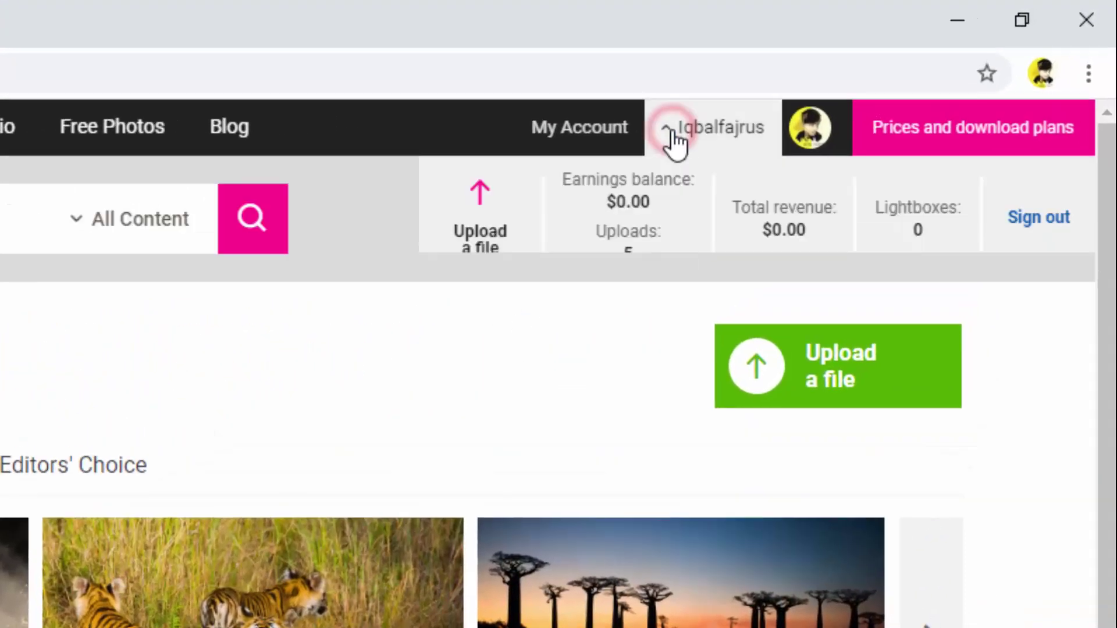
{"action": "left_click", "coordinate": [504, 239]}
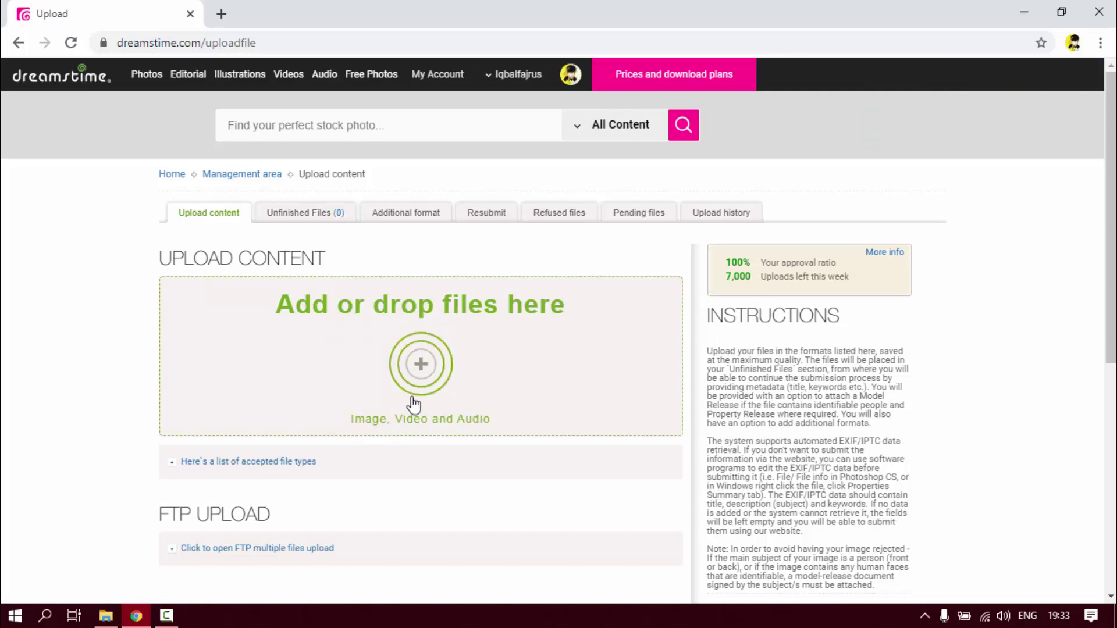
- Upload the Learn Computer JPEG image from the Videos folder
{"action": "left_click", "coordinate": [424, 370]}
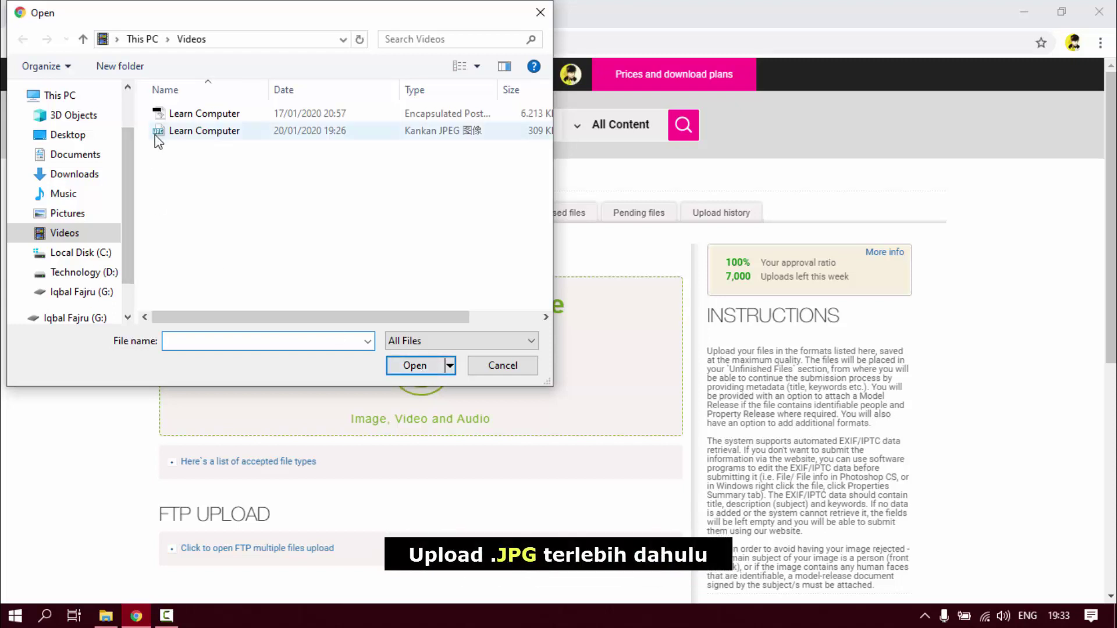
{"action": "left_click", "coordinate": [167, 131]}
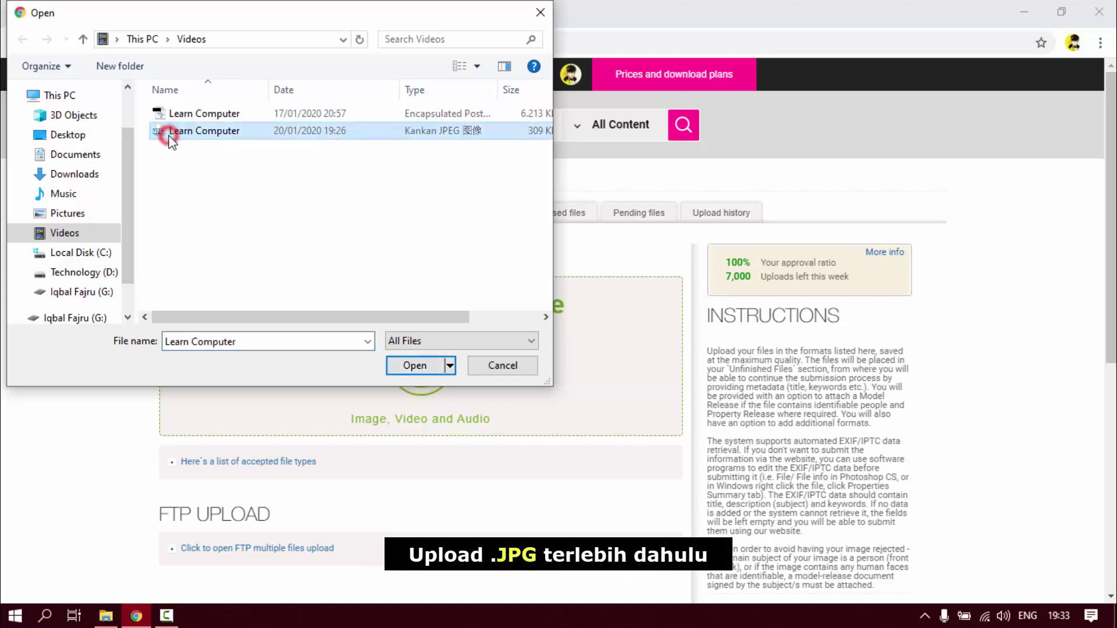
{"action": "double_click", "coordinate": [198, 134]}
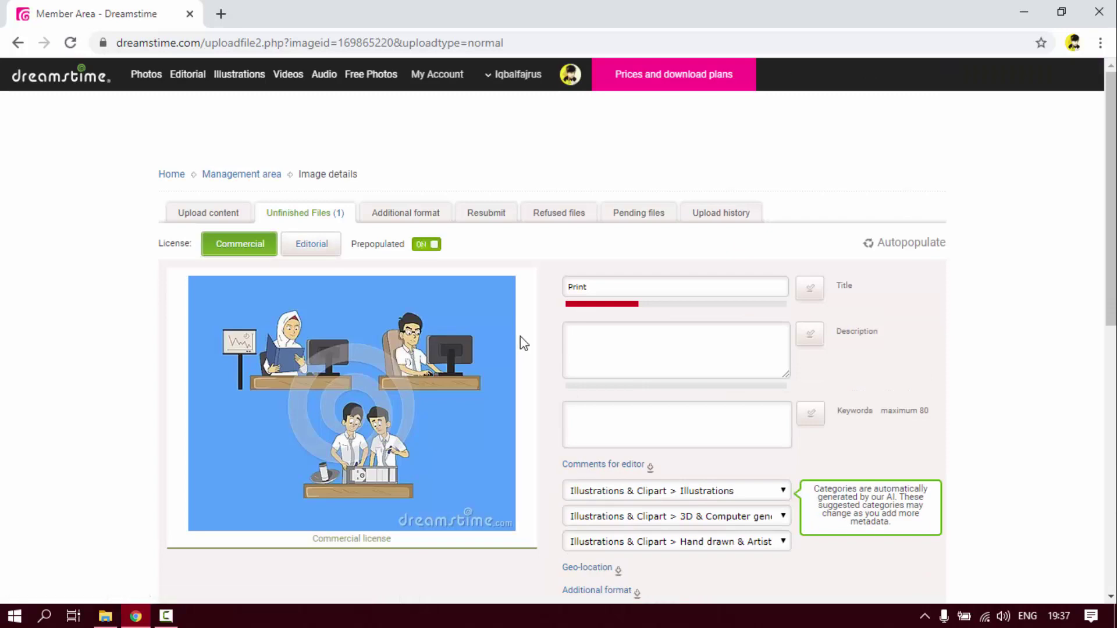
- Review the image details form, from the title, description and keywords down to the usage options and release sections
{"action": "scroll", "coordinate": [850, 414], "scroll_direction": "down", "scroll_amount": 3}
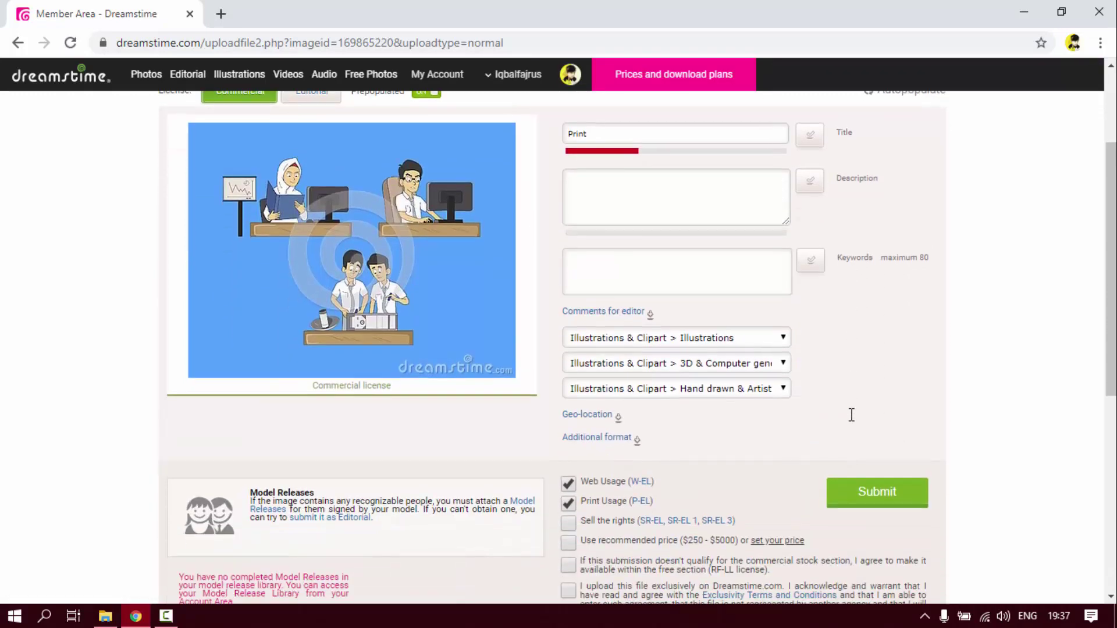
{"action": "scroll", "coordinate": [838, 438], "scroll_direction": "up", "scroll_amount": 3}
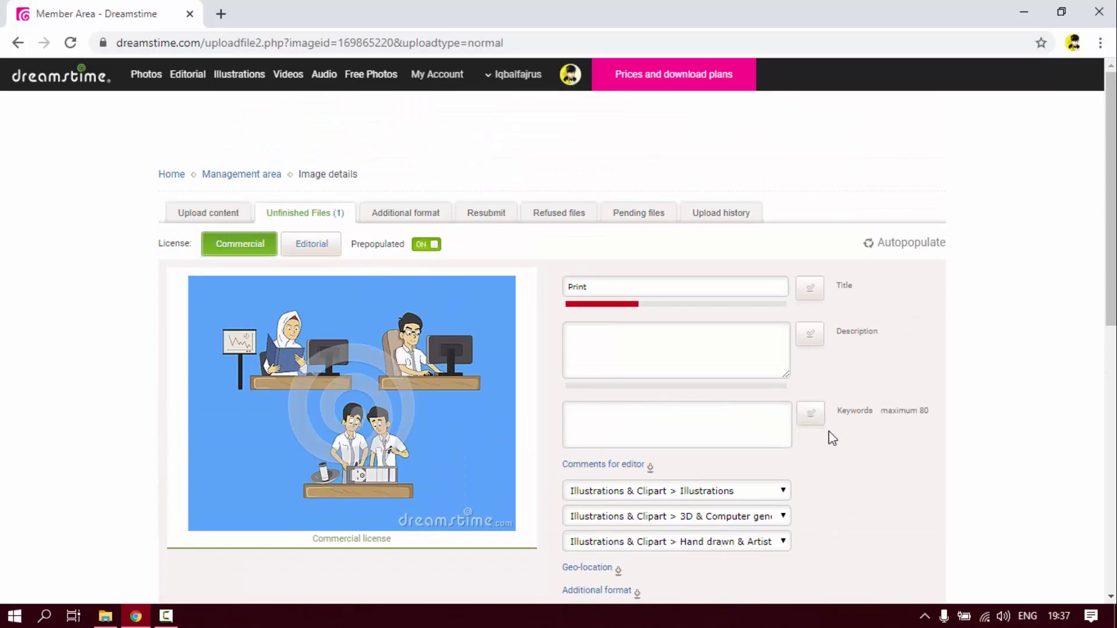
{"action": "scroll", "coordinate": [833, 439], "scroll_direction": "down", "scroll_amount": 3}
{"action": "scroll", "coordinate": [829, 436], "scroll_direction": "down", "scroll_amount": 5}
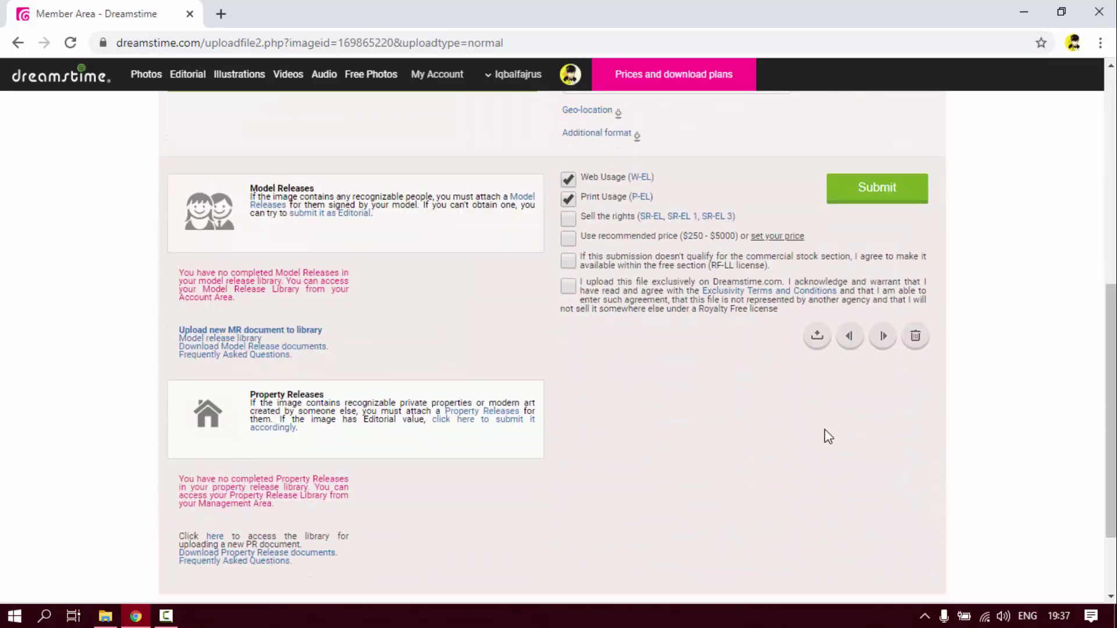
{"action": "scroll", "coordinate": [828, 436], "scroll_direction": "down", "scroll_amount": 1}
{"action": "scroll", "coordinate": [829, 436], "scroll_direction": "up", "scroll_amount": 9}
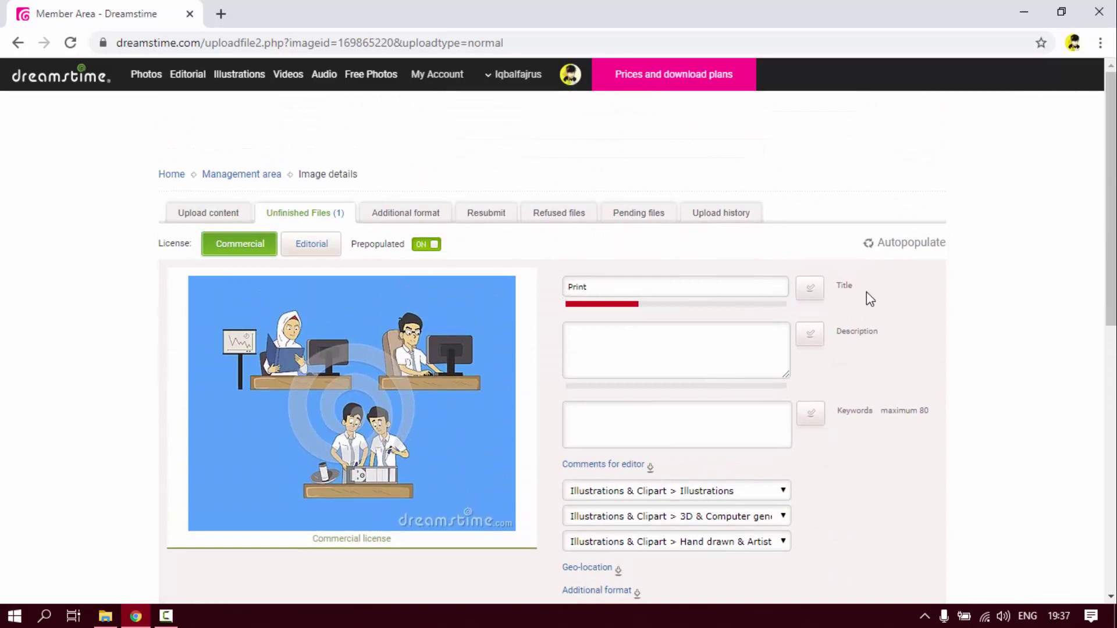
{"action": "left_click_drag", "start_coordinate": [859, 286], "coordinate": [837, 288]}
{"action": "left_click", "coordinate": [875, 286]}
- Replace the image title with "Student are Typing and repairing Computer"
{"action": "left_click_drag", "start_coordinate": [637, 286], "coordinate": [539, 272]}
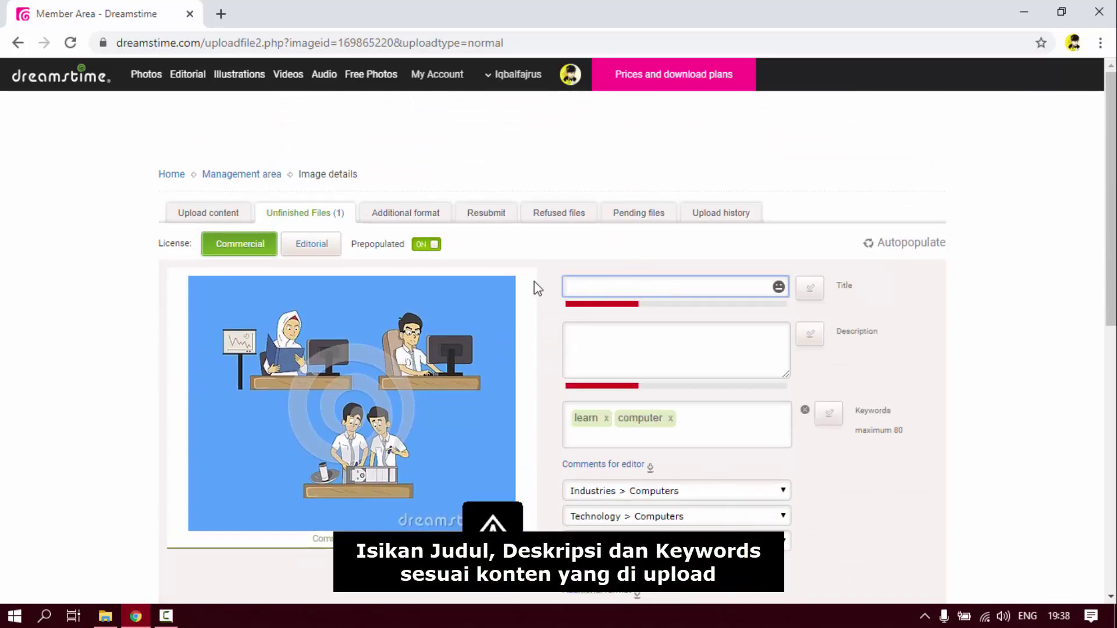
{"action": "type", "text": "Student"}
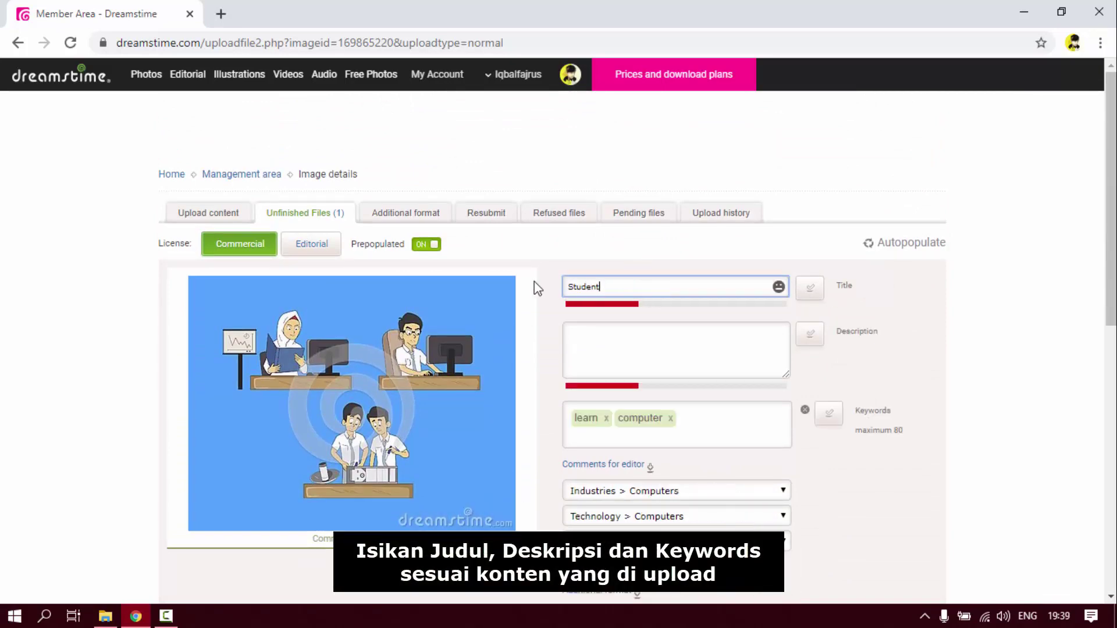
{"action": "type", "text": " are Typing and"}
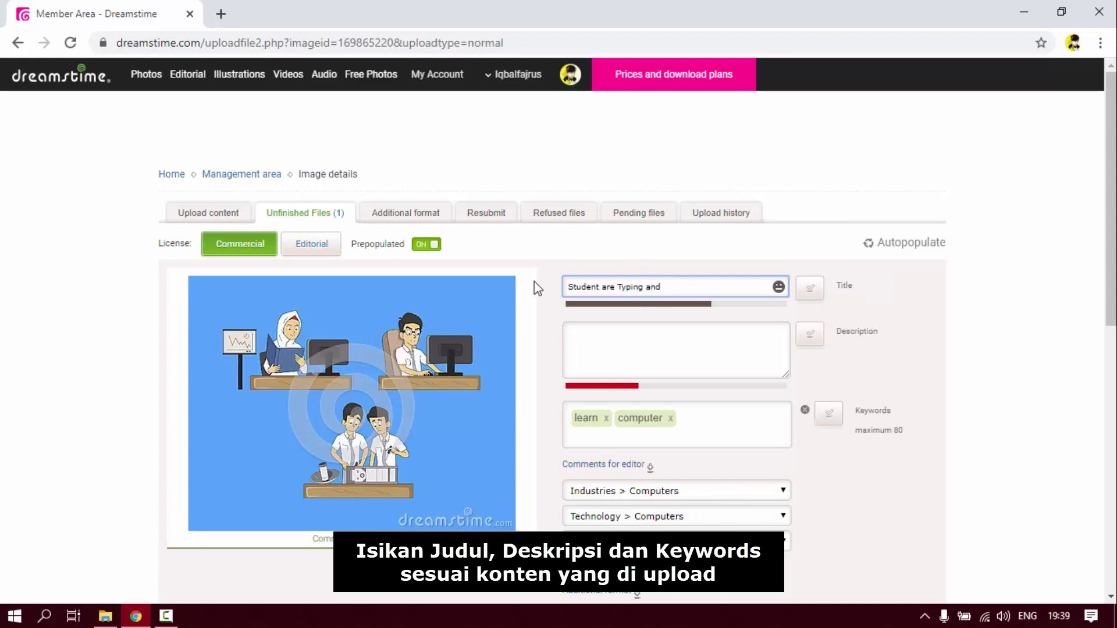
{"action": "type", "text": " repairing Computer"}
- Enter the description "Vocational high school students are typing and repairing computers. Back to school."
{"action": "left_click", "coordinate": [641, 333]}
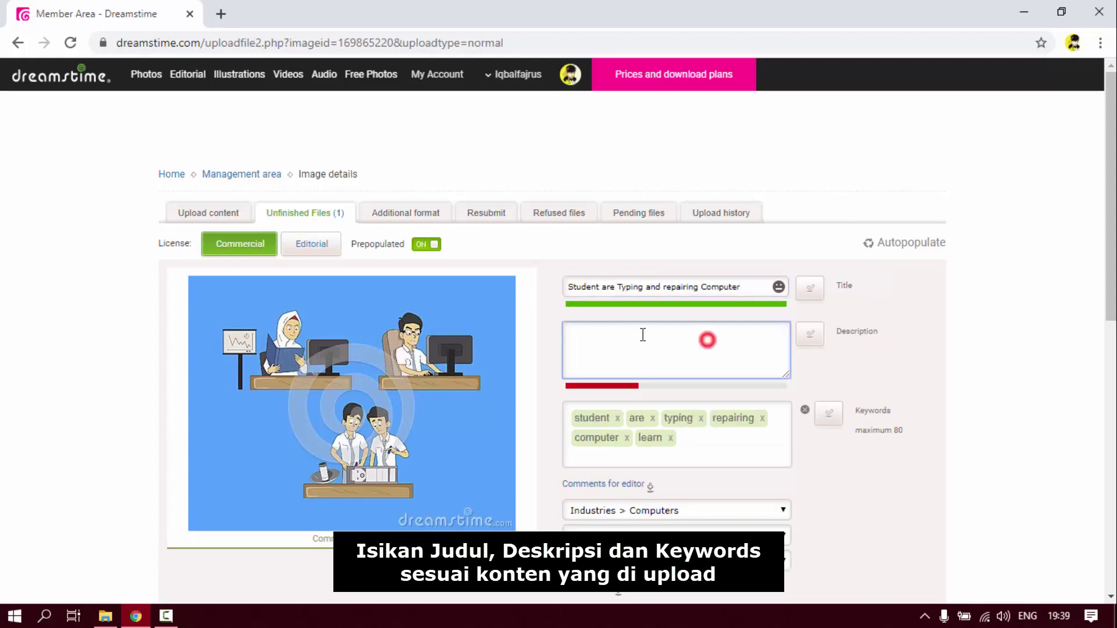
{"action": "type", "text": "Vocational high s"}
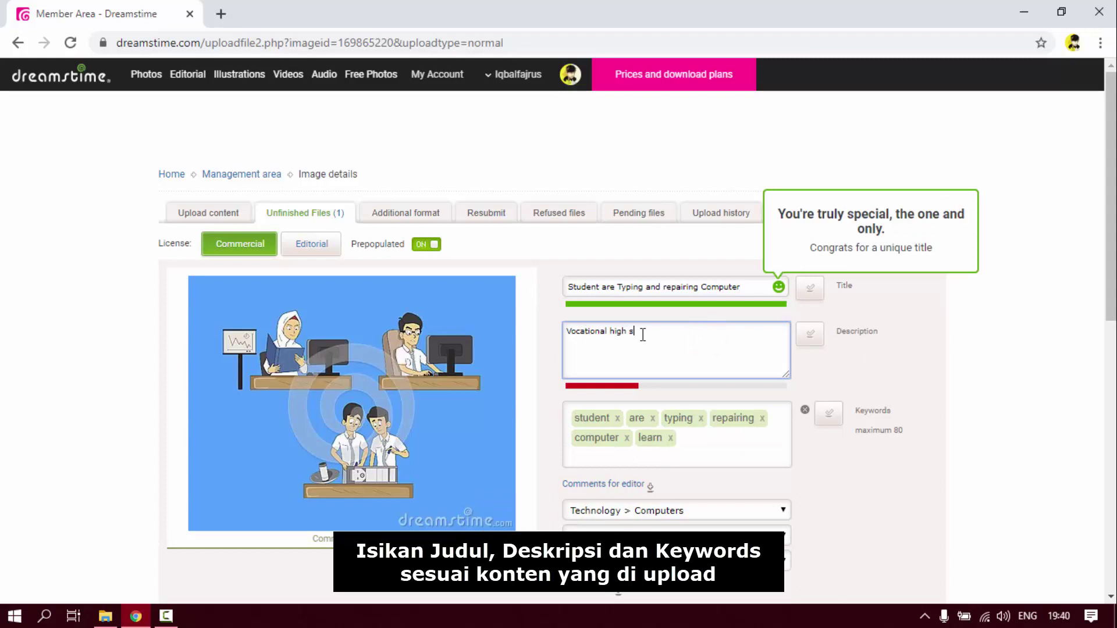
{"action": "type", "text": "chool students are typing and"}
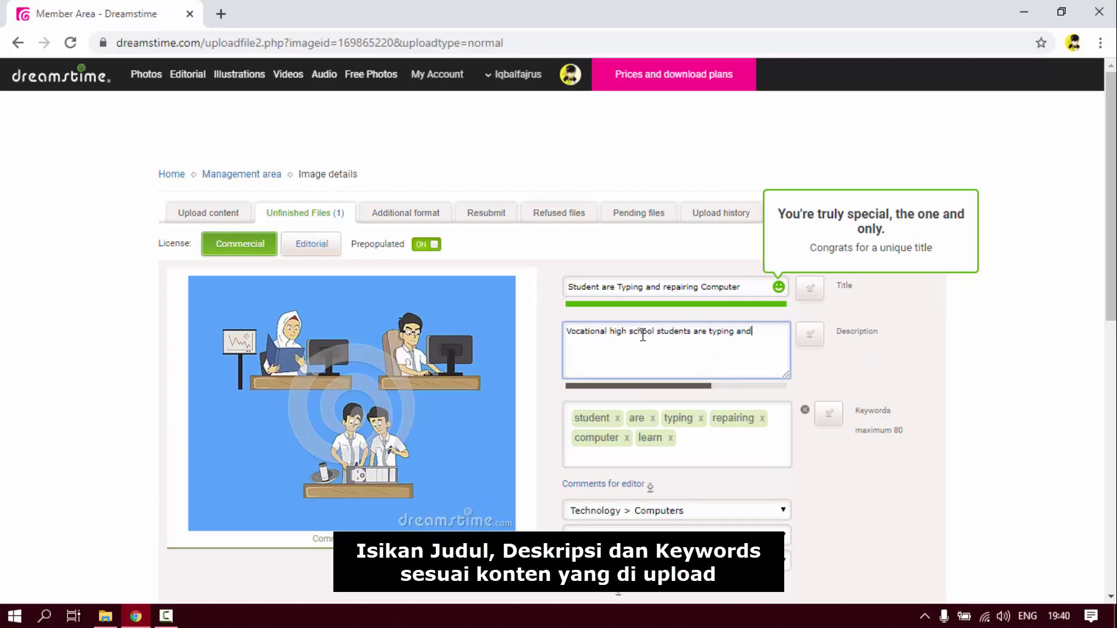
{"action": "type", "text": " repairing computers. Back to school."}
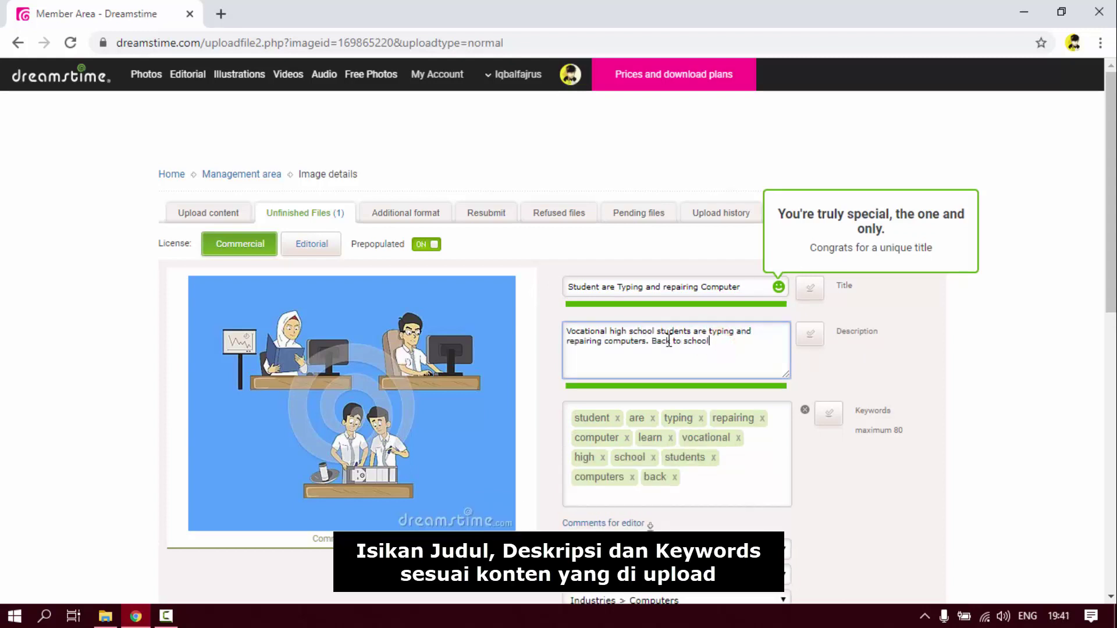
{"action": "left_click", "coordinate": [806, 372]}
- Add the keywords class, classroom, design, education, keyboard, pc, monitor, problem, repair and computer
{"action": "scroll", "coordinate": [806, 373], "scroll_direction": "down", "scroll_amount": 1}
{"action": "left_click", "coordinate": [736, 405]}
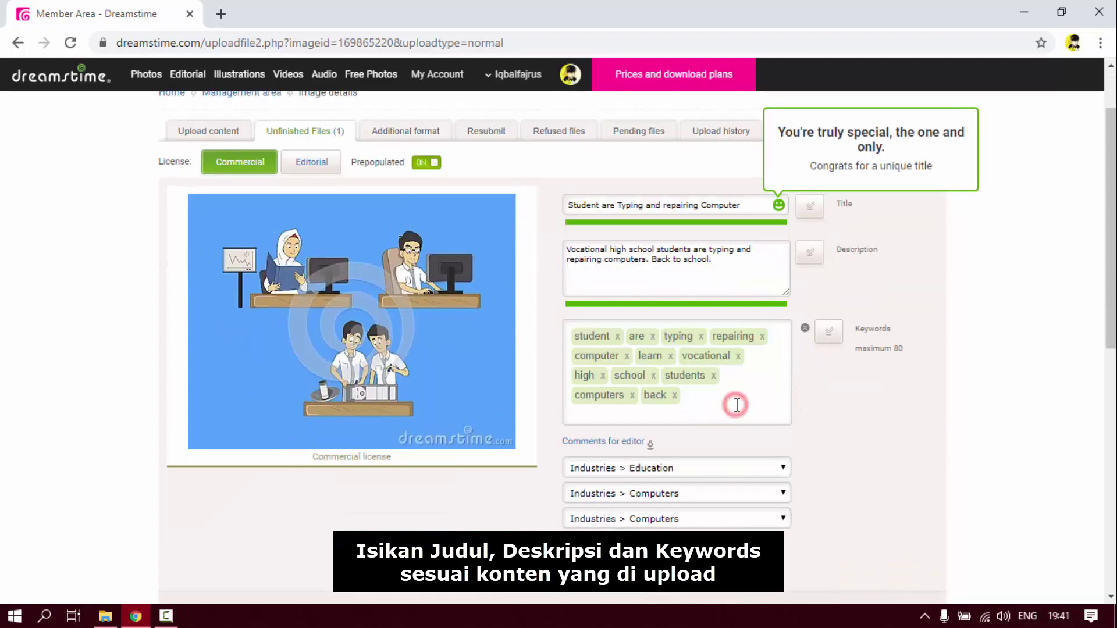
{"action": "type", "text": "class,classroom,"}
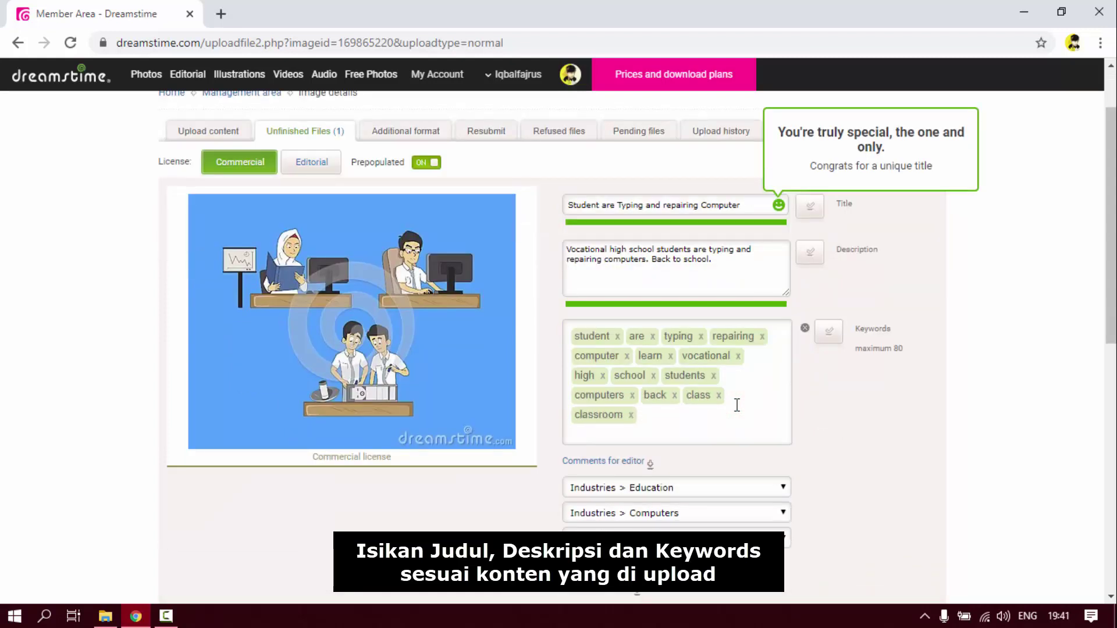
{"action": "type", "text": "design,education,keyboard,pc"}
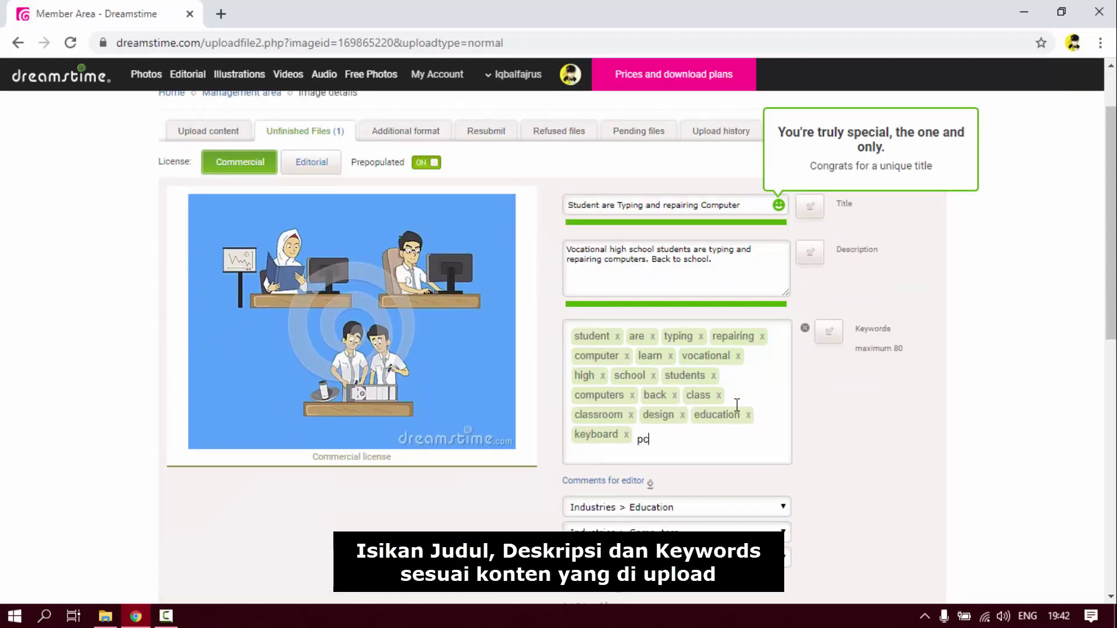
{"action": "type", "text": ",monitor,problem,repair"}
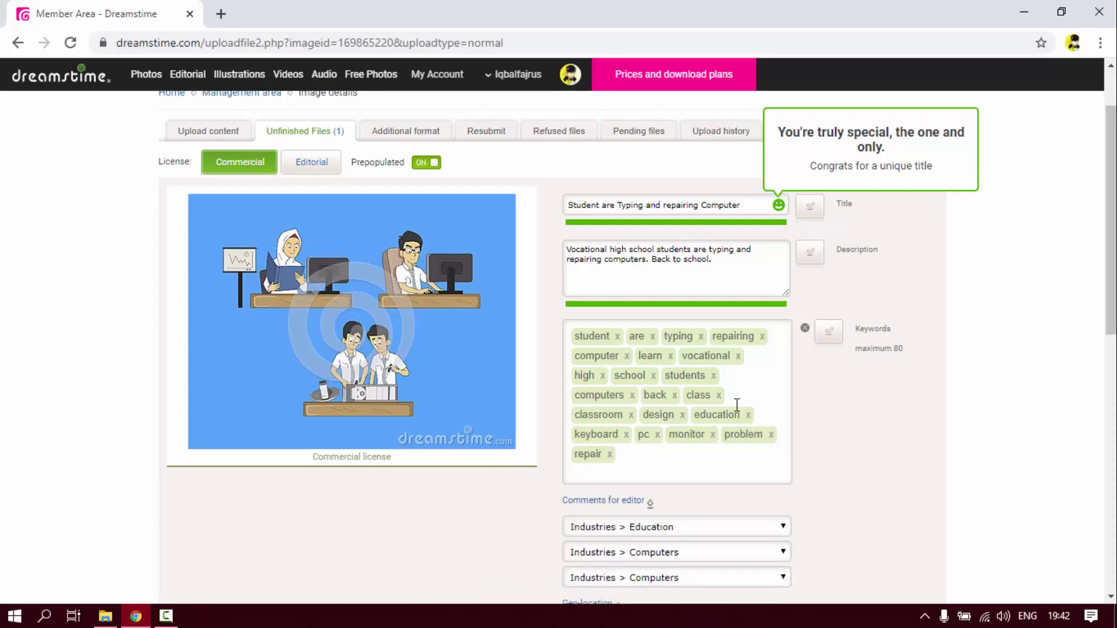
{"action": "type", "text": ",computer,"}
- Set the second category to IT & C > Internet and the third category to Illustrations & Clipart > Illustrations
{"action": "scroll", "coordinate": [687, 288], "scroll_direction": "down", "scroll_amount": 4}
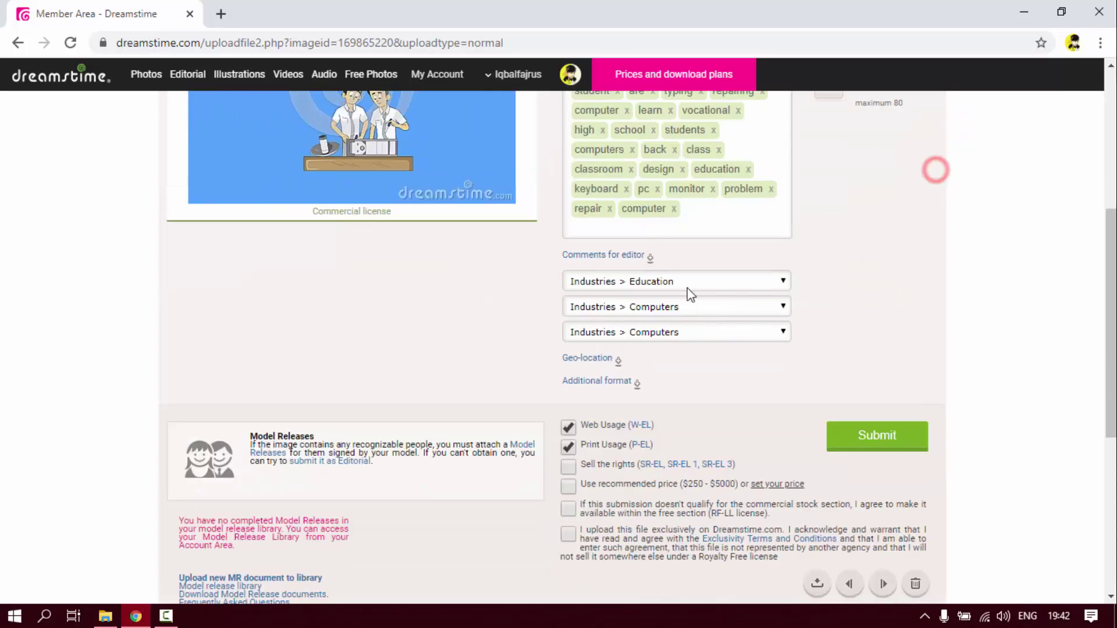
{"action": "left_click", "coordinate": [685, 308]}
{"action": "scroll", "coordinate": [735, 449], "scroll_direction": "down", "scroll_amount": 3}
{"action": "scroll", "coordinate": [738, 444], "scroll_direction": "up", "scroll_amount": 10}
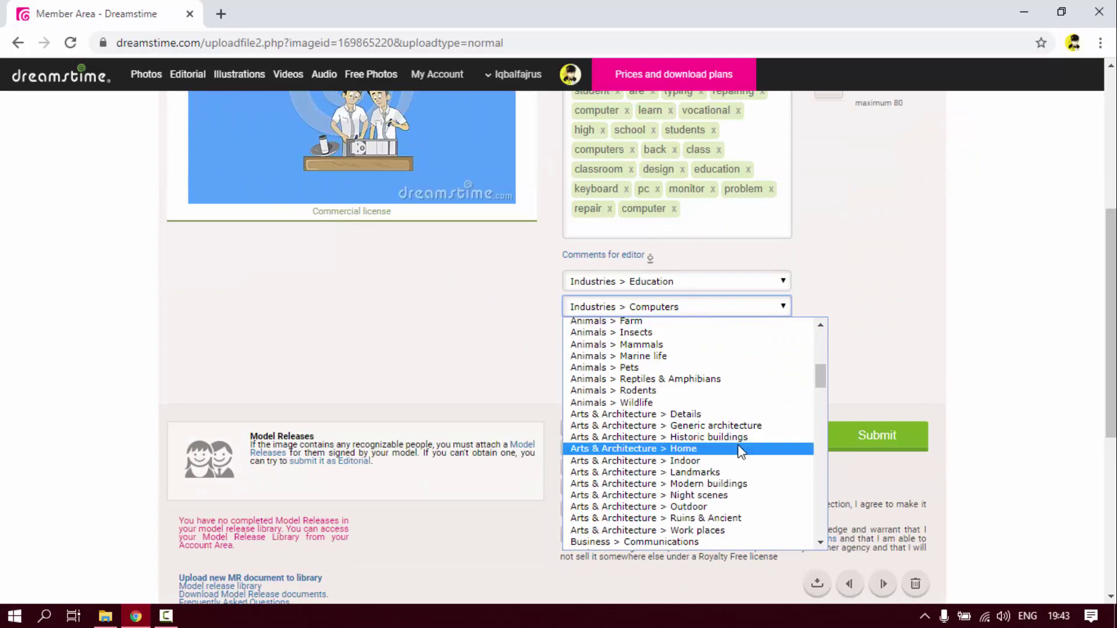
{"action": "scroll", "coordinate": [738, 445], "scroll_direction": "down", "scroll_amount": 8}
{"action": "left_click", "coordinate": [698, 385]}
{"action": "left_click", "coordinate": [710, 331]}
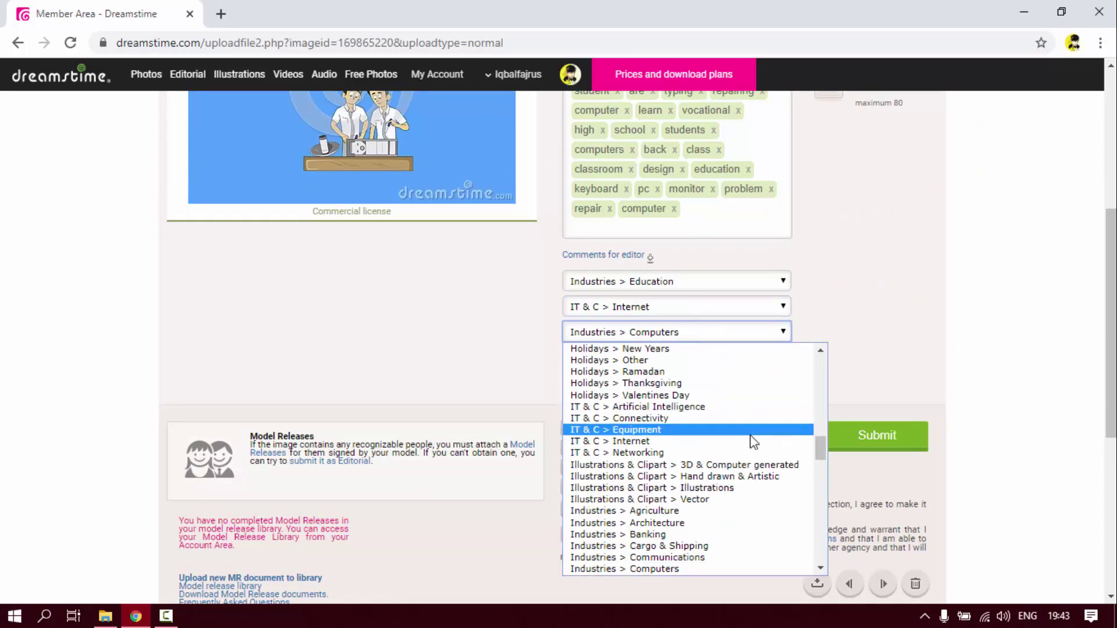
{"action": "left_click", "coordinate": [748, 486]}
- Change the first category to Illustrations & Clipart > Vector
{"action": "scroll", "coordinate": [751, 472], "scroll_direction": "up", "scroll_amount": 1}
{"action": "left_click", "coordinate": [773, 365]}
{"action": "scroll", "coordinate": [766, 333], "scroll_direction": "down", "scroll_amount": 2}
{"action": "scroll", "coordinate": [765, 334], "scroll_direction": "up", "scroll_amount": 2}
{"action": "scroll", "coordinate": [766, 333], "scroll_direction": "down", "scroll_amount": 12}
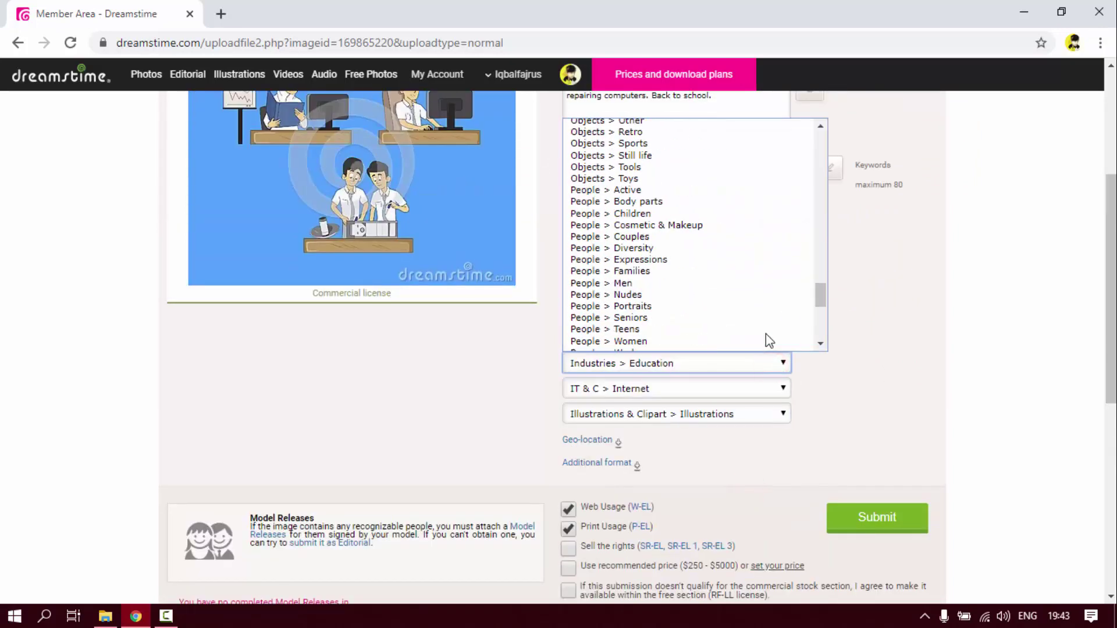
{"action": "scroll", "coordinate": [766, 335], "scroll_direction": "up", "scroll_amount": 15}
{"action": "left_click", "coordinate": [737, 257]}
- Expand the Additional format section and copy the image ID 169865220 from the page address
{"action": "scroll", "coordinate": [806, 400], "scroll_direction": "down", "scroll_amount": 3}
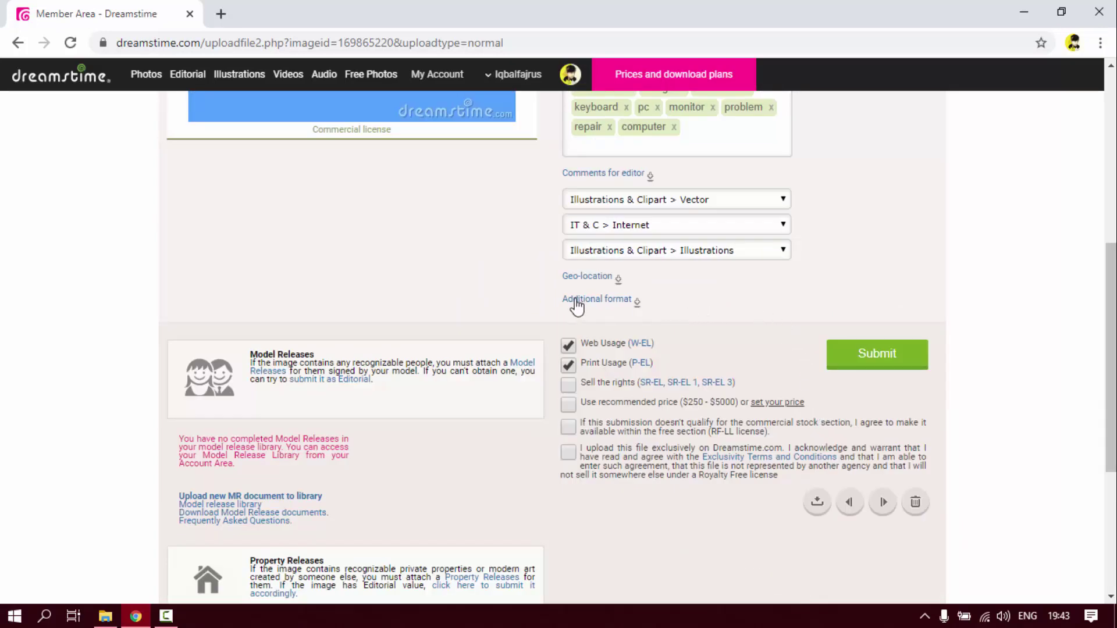
{"action": "left_click", "coordinate": [623, 300]}
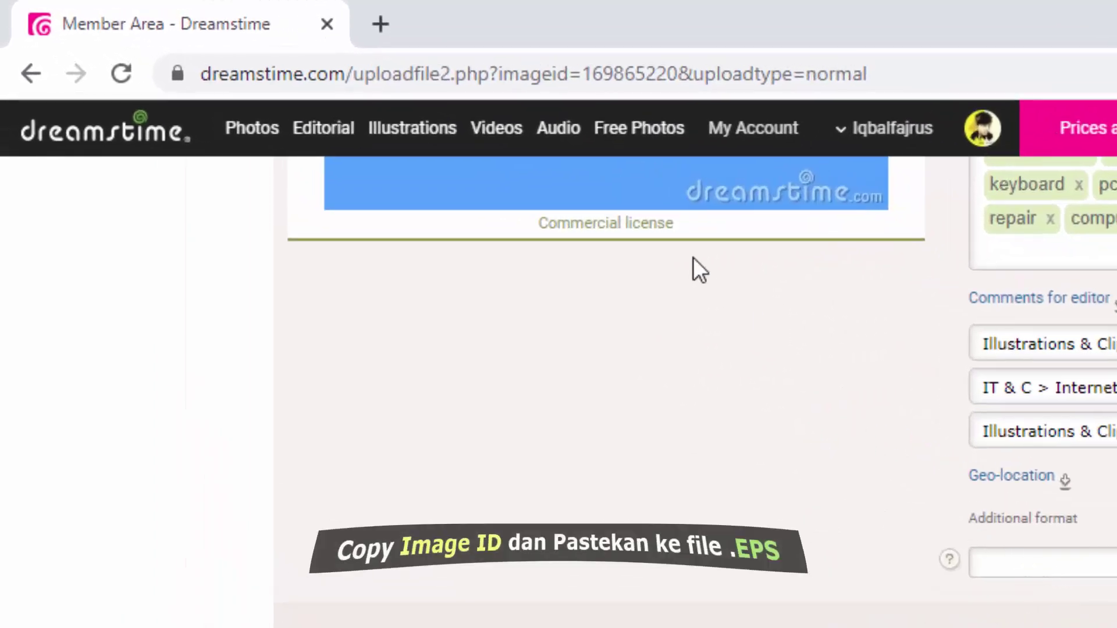
{"action": "left_click", "coordinate": [677, 74]}
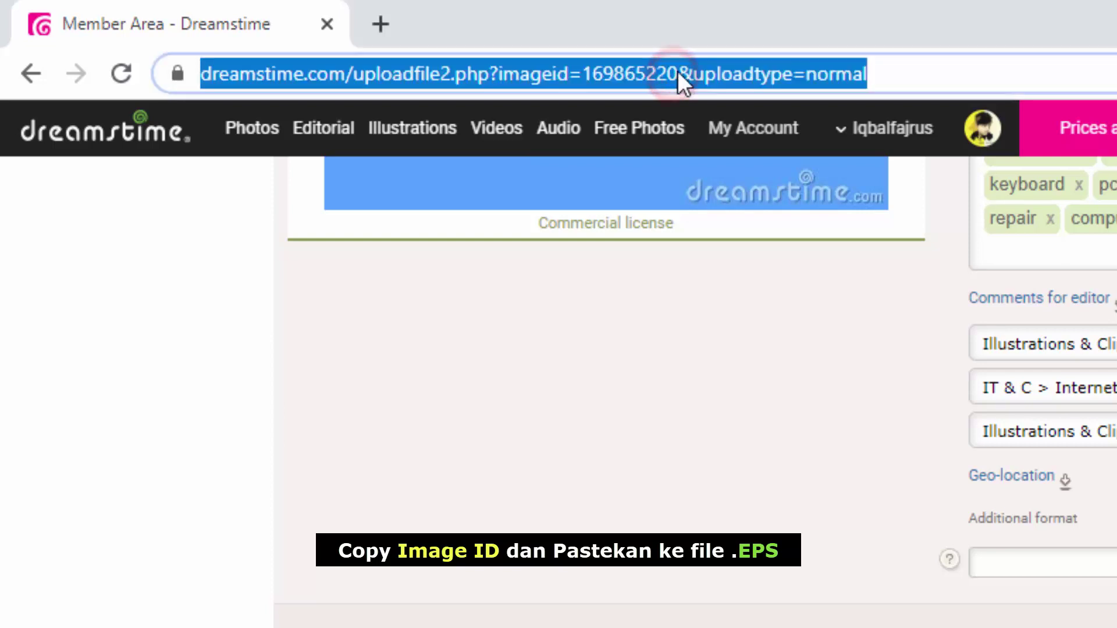
{"action": "left_click", "coordinate": [678, 70]}
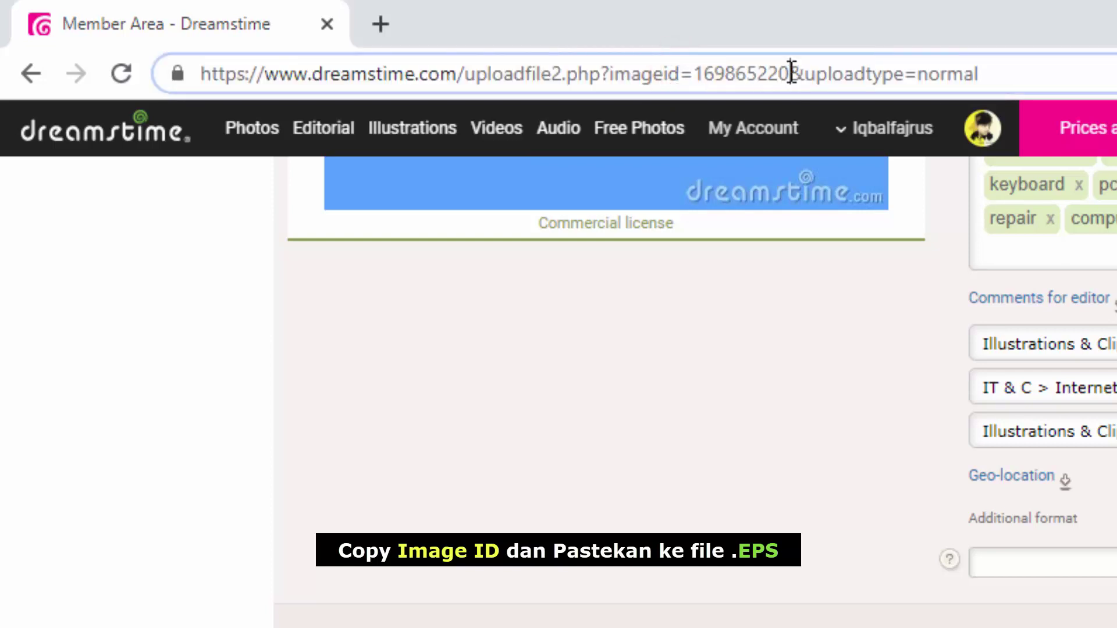
{"action": "left_click_drag", "start_coordinate": [792, 74], "coordinate": [710, 75]}
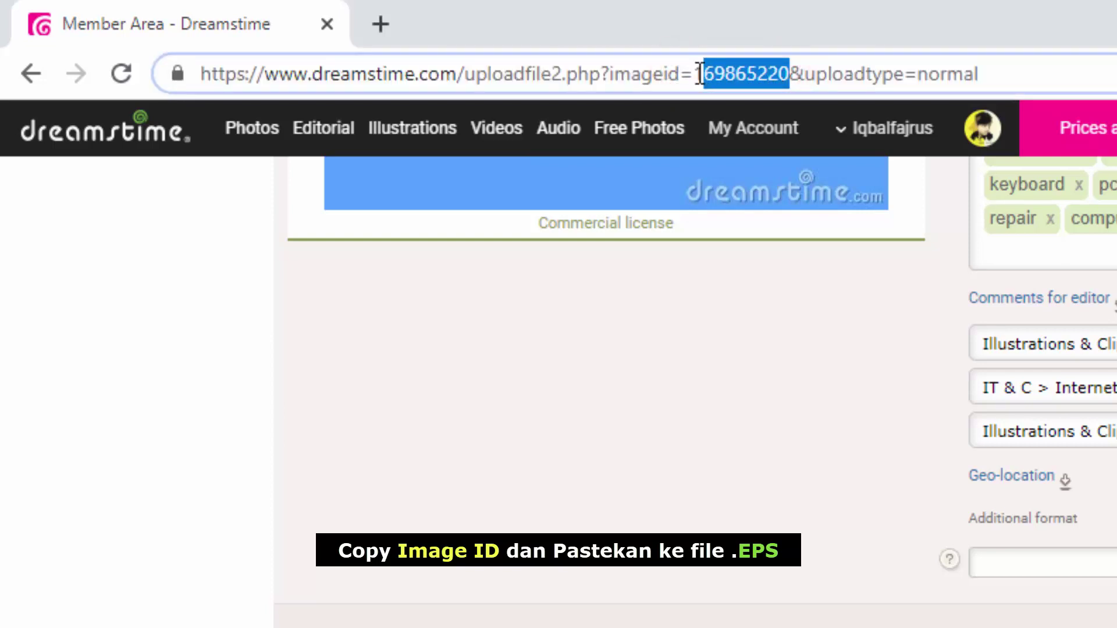
{"action": "right_click", "coordinate": [722, 71]}
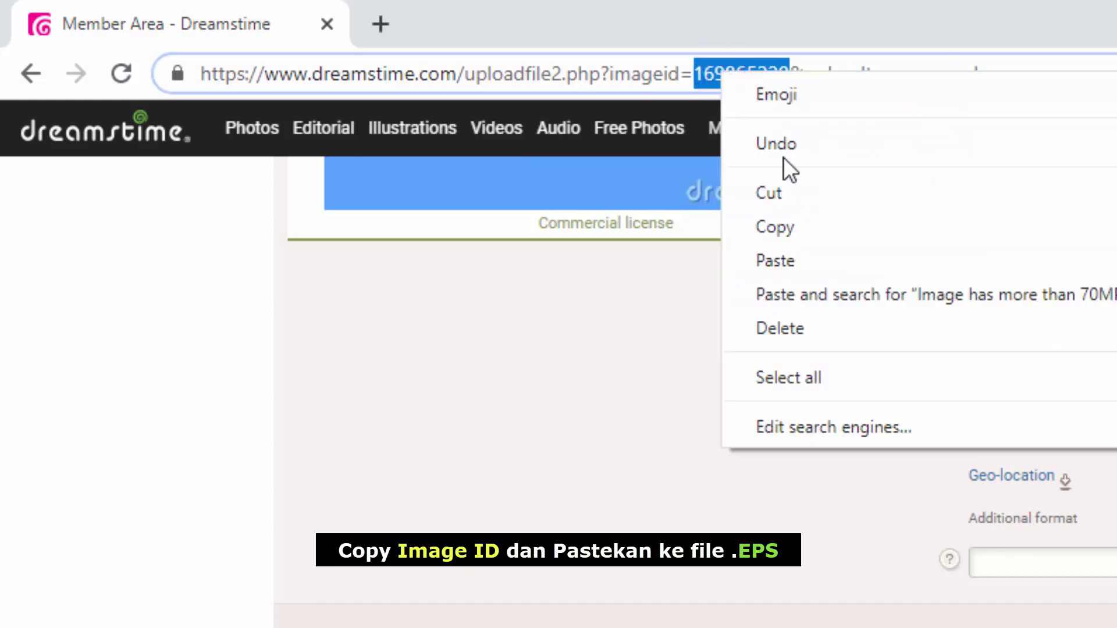
{"action": "left_click", "coordinate": [819, 224]}
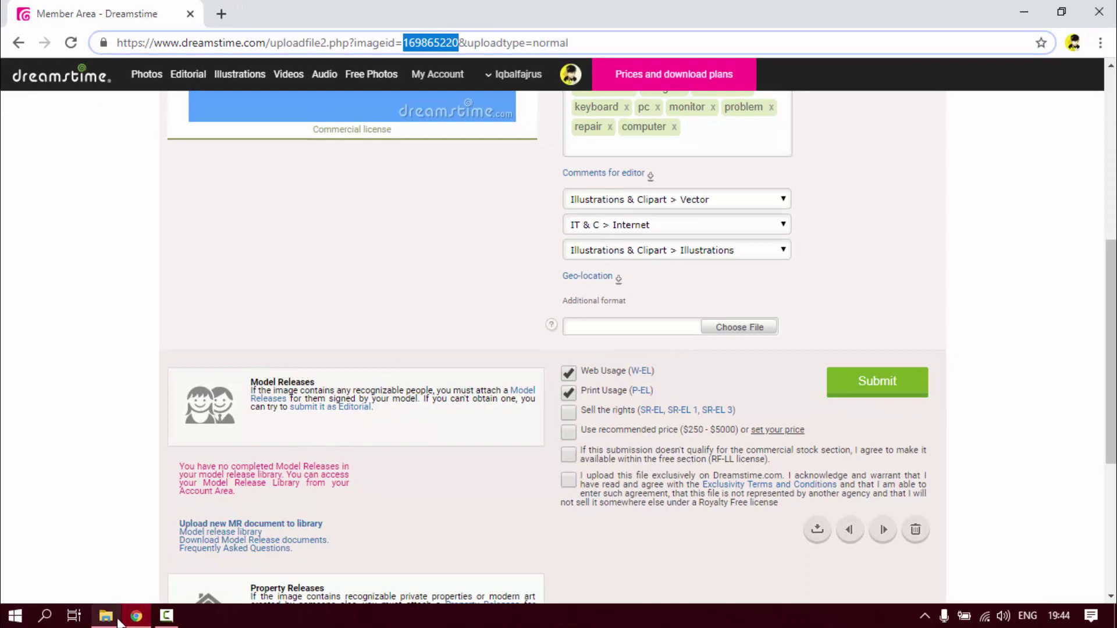
- In File Explorer, rename the Learn Computer Encapsulated PostScript file in the Videos folder to the copied image ID, 169865220
{"action": "left_click", "coordinate": [117, 627]}
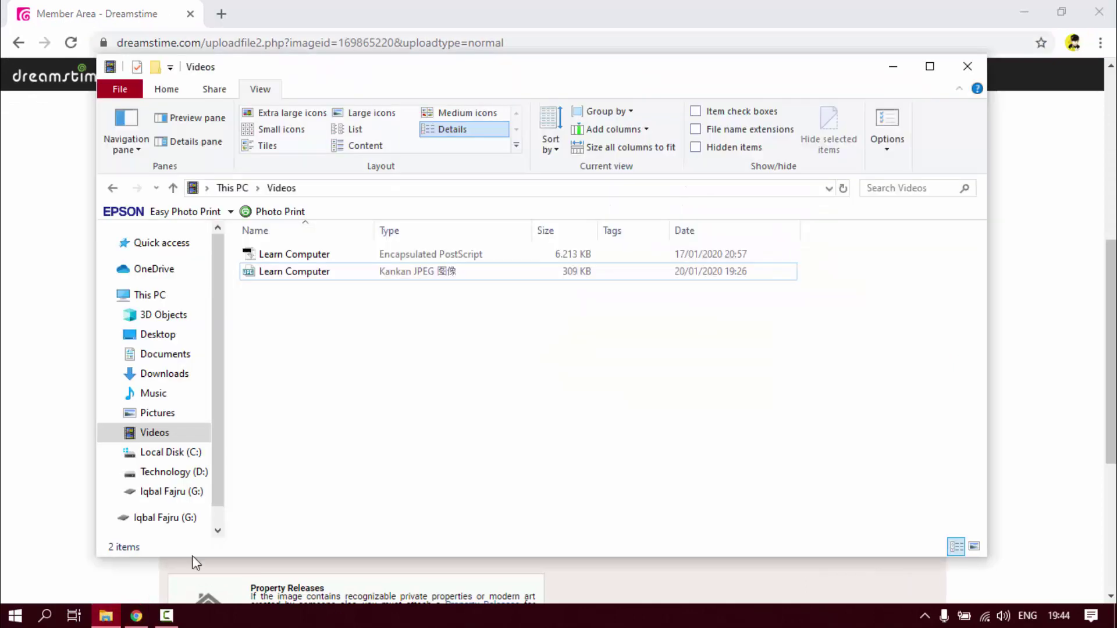
{"action": "left_click", "coordinate": [317, 255]}
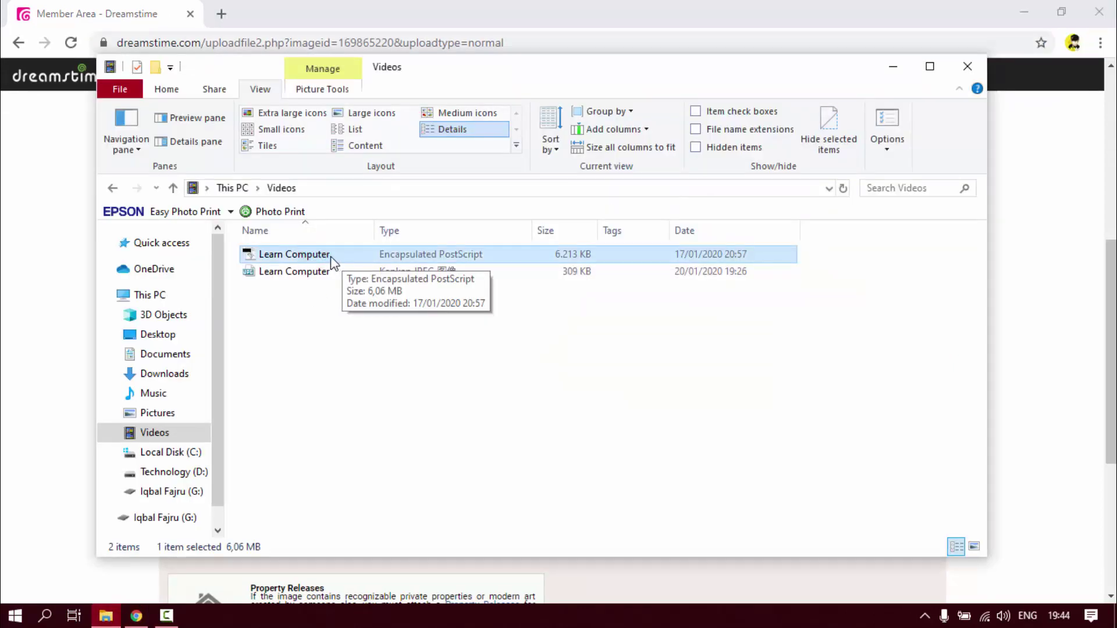
{"action": "left_click", "coordinate": [331, 255]}
{"action": "right_click", "coordinate": [331, 255]}
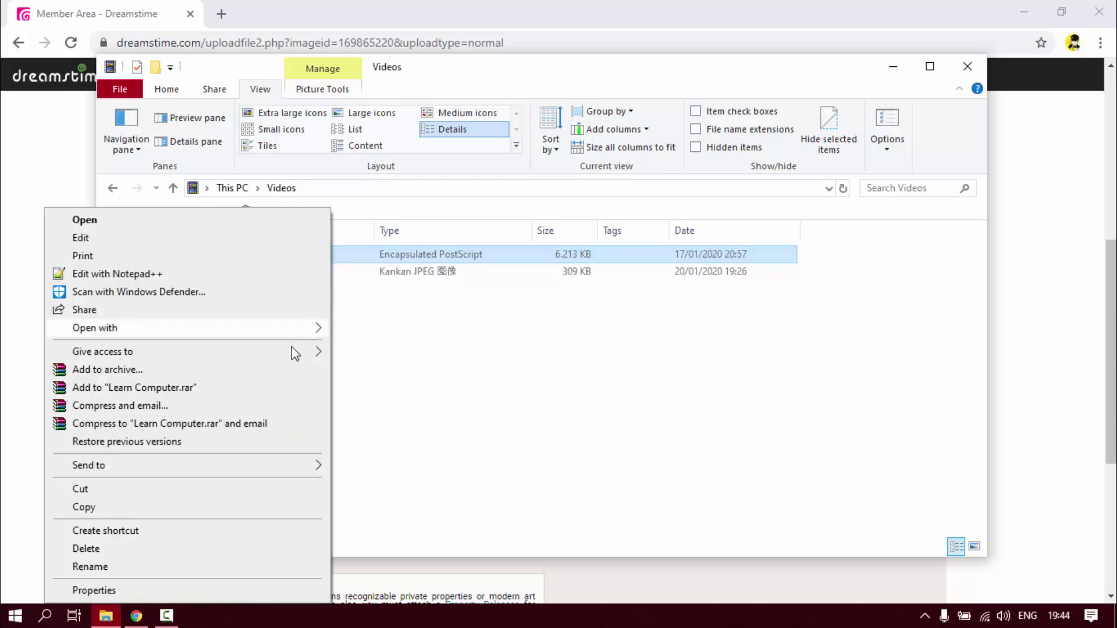
{"action": "left_click", "coordinate": [221, 569]}
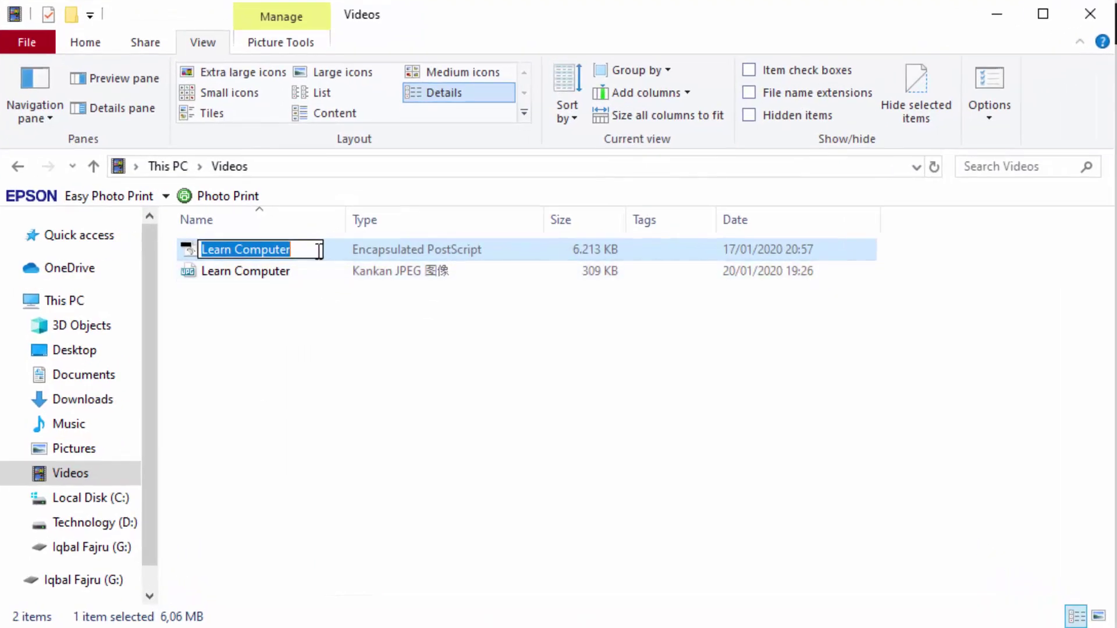
{"action": "right_click", "coordinate": [315, 249]}
{"action": "left_click", "coordinate": [275, 331]}
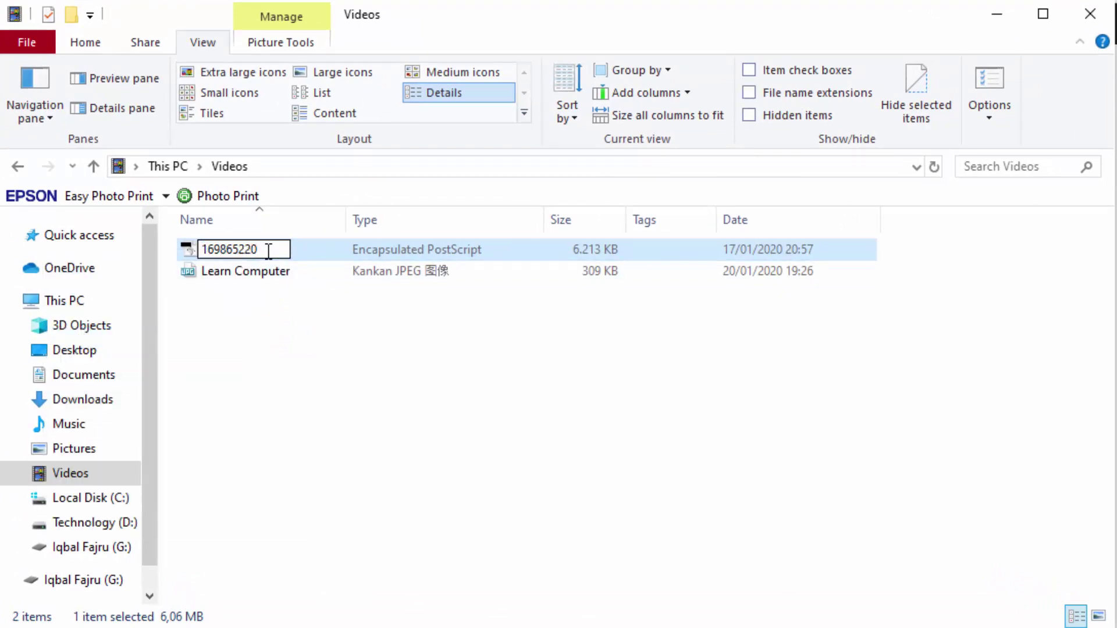
{"action": "left_click", "coordinate": [325, 347]}
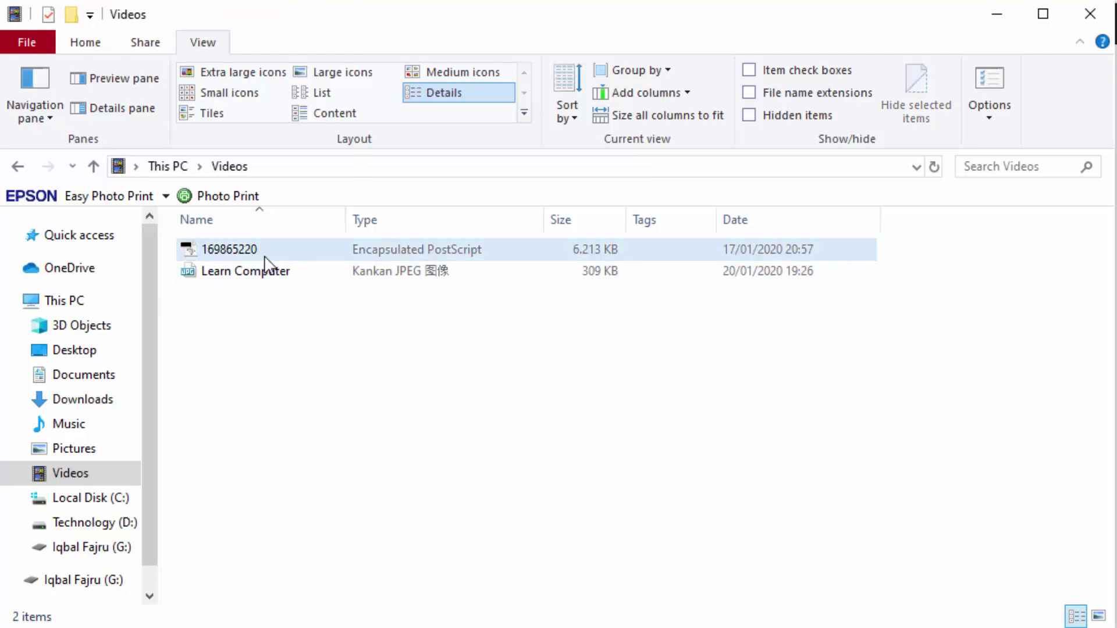
{"action": "left_click", "coordinate": [997, 13]}
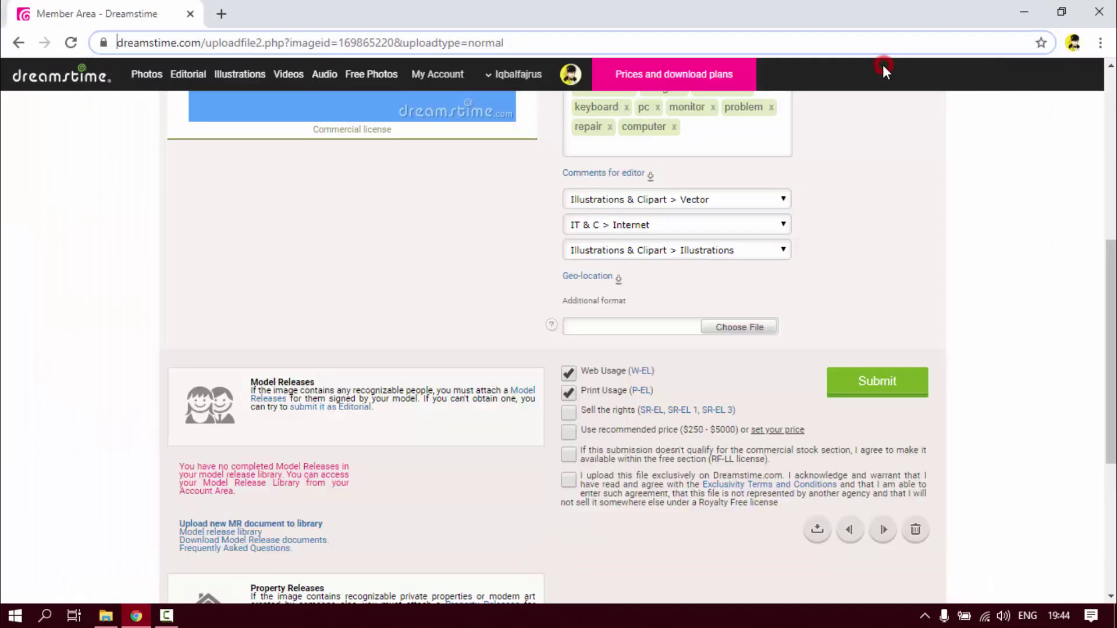
- Back in the browser, upload 169865220.eps as the image's additional format and submit the image
{"action": "left_click", "coordinate": [753, 327]}
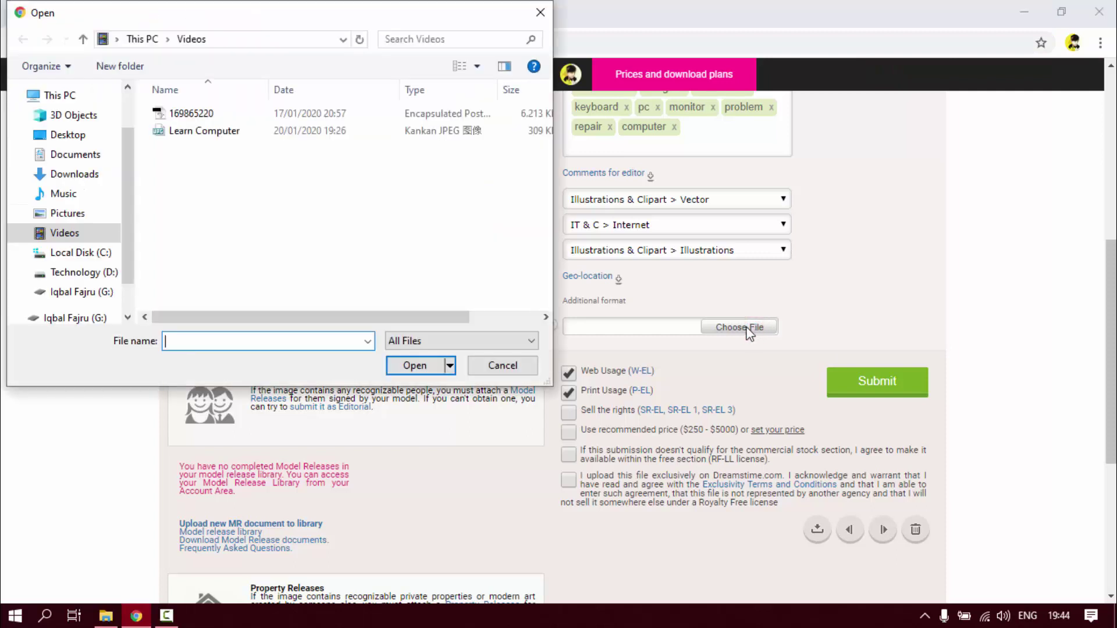
{"action": "left_click", "coordinate": [229, 114]}
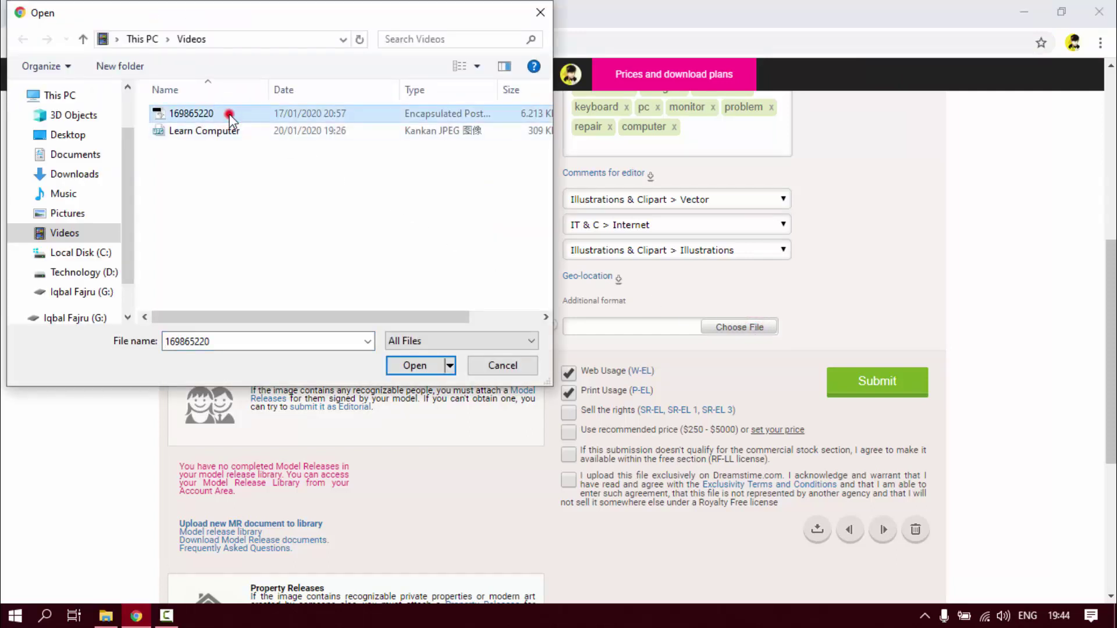
{"action": "double_click", "coordinate": [229, 115]}
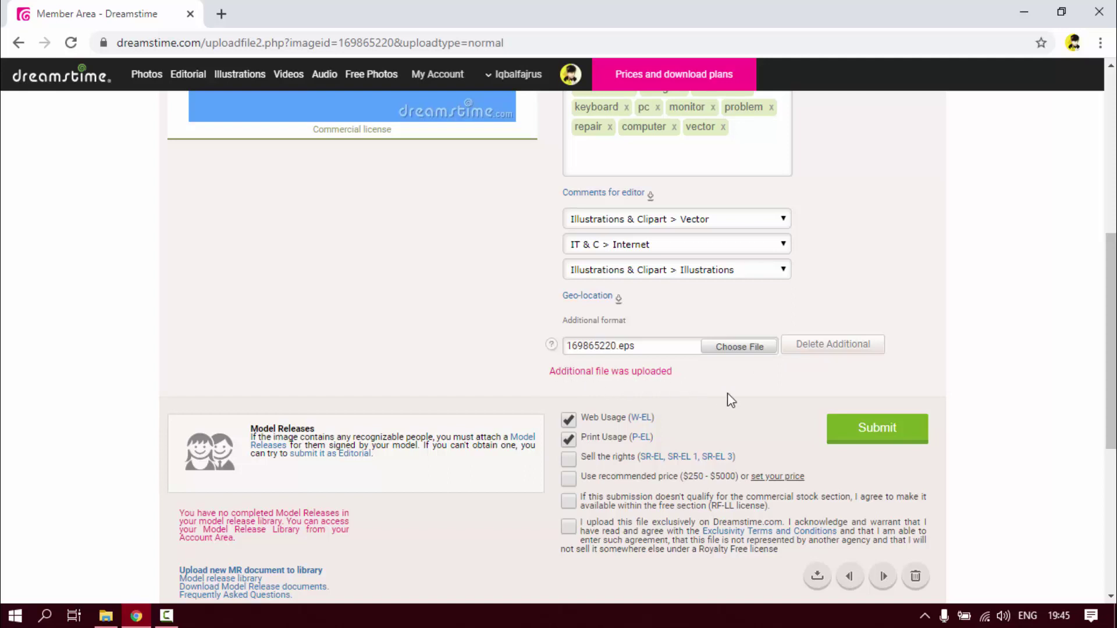
{"action": "scroll", "coordinate": [864, 433], "scroll_direction": "down", "scroll_amount": 1}
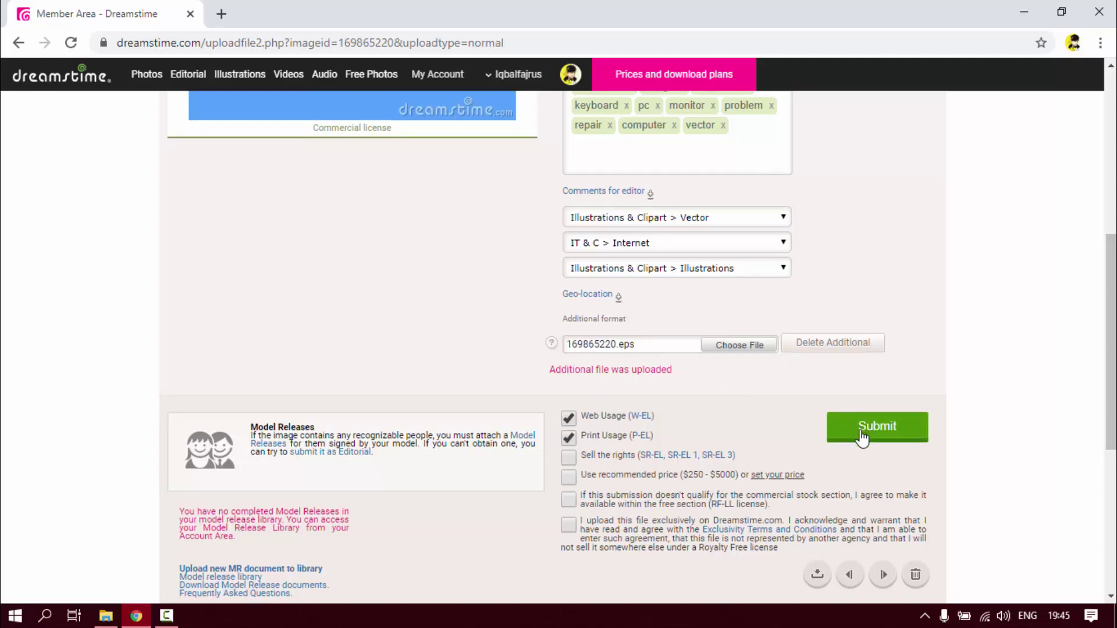
{"action": "left_click", "coordinate": [857, 352]}
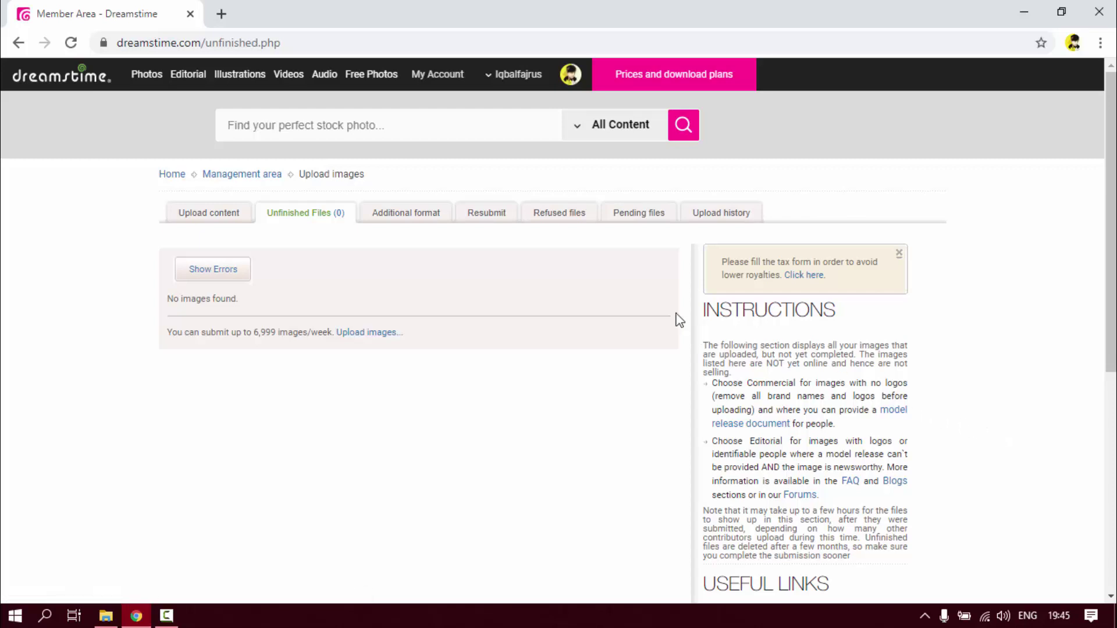
- Open the pending files list, check the submitted image's estimated review time, and minimize the browser
{"action": "left_click", "coordinate": [646, 222]}
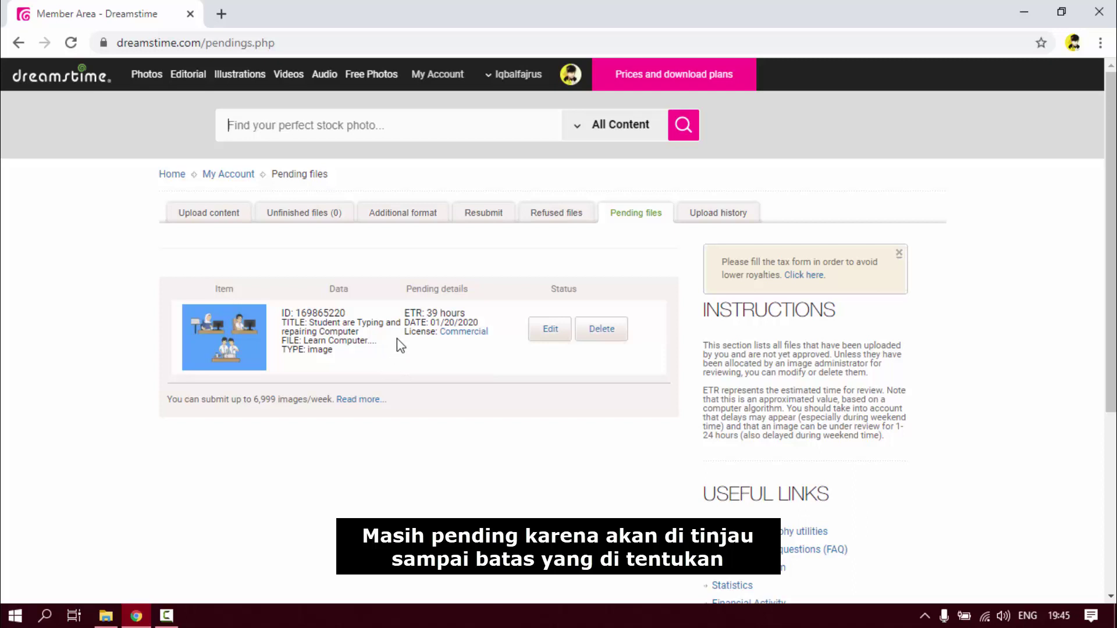
{"action": "left_click_drag", "start_coordinate": [423, 315], "coordinate": [485, 316]}
{"action": "left_click", "coordinate": [471, 315]}
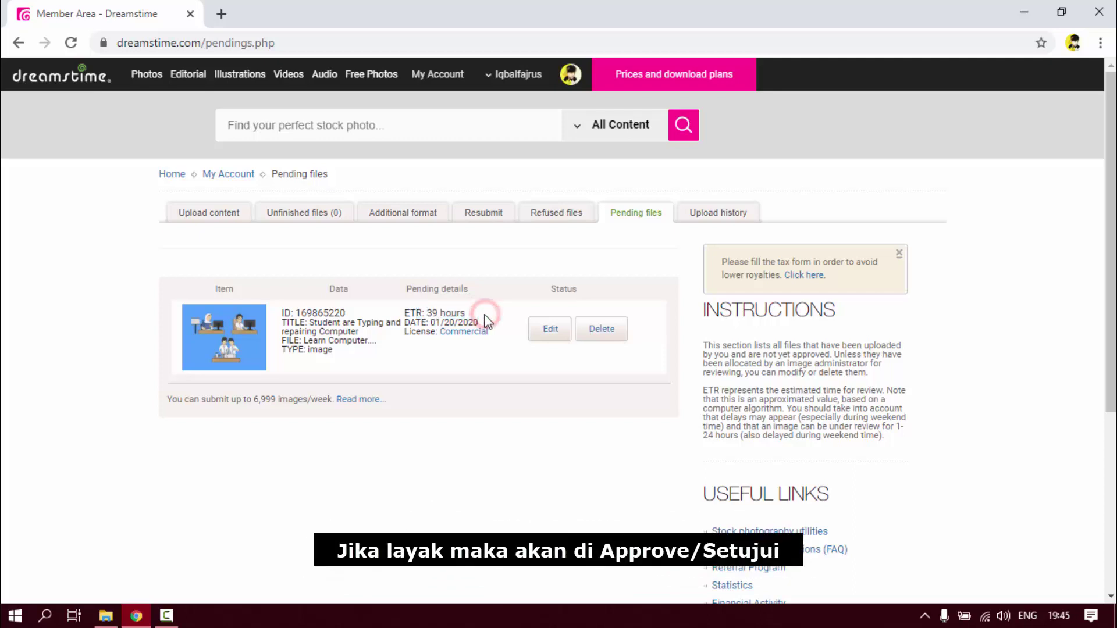
{"action": "left_click_drag", "start_coordinate": [403, 314], "coordinate": [474, 316]}
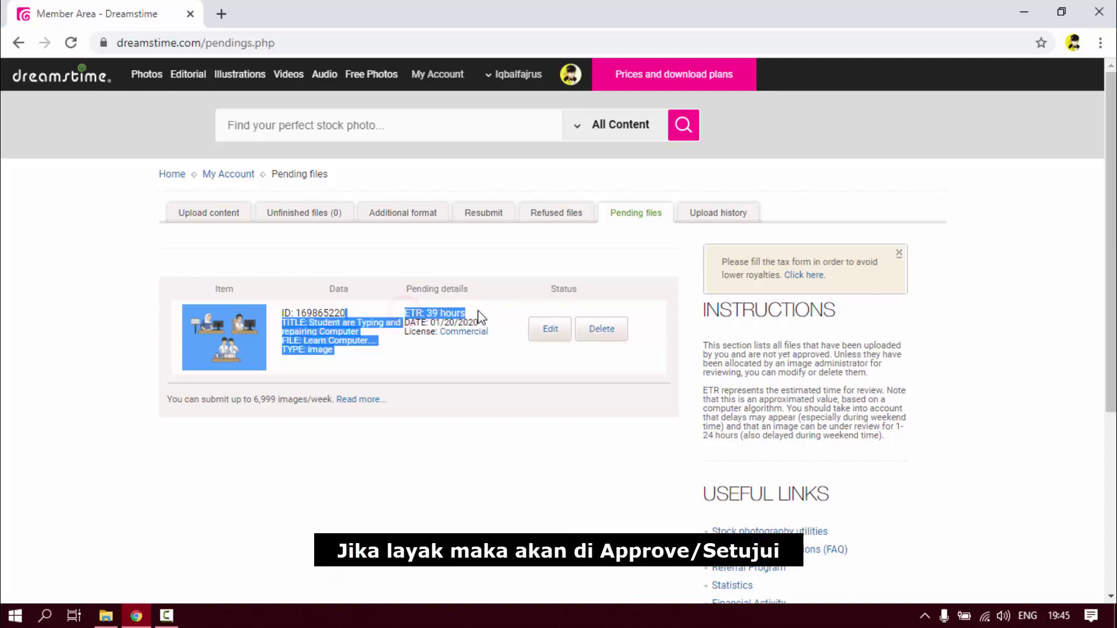
{"action": "left_click", "coordinate": [479, 312]}
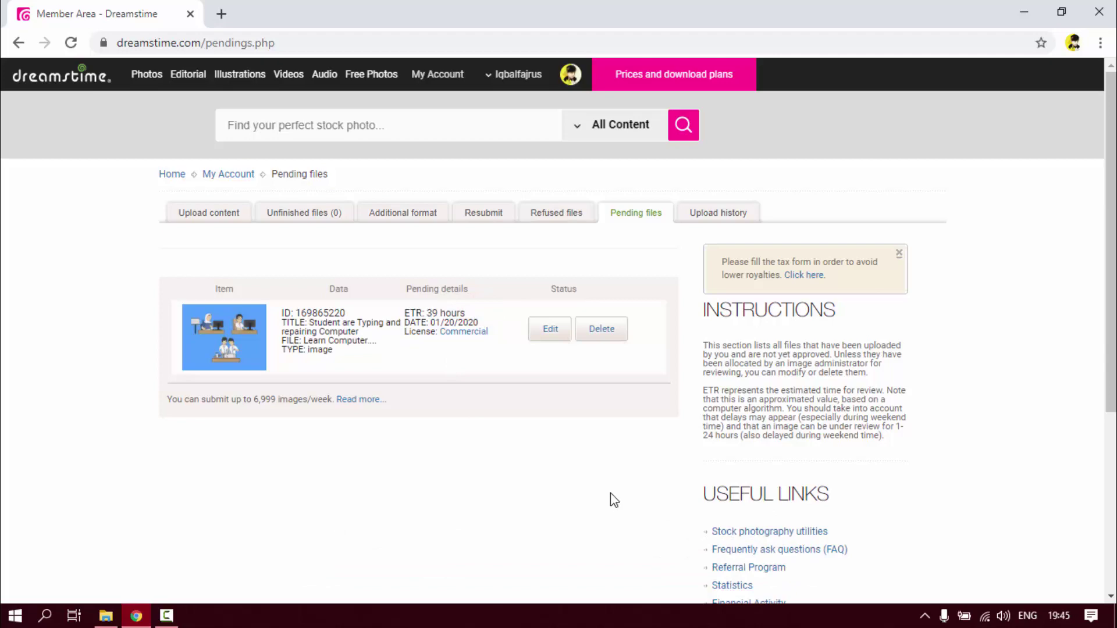
{"action": "left_click", "coordinate": [1024, 13]}
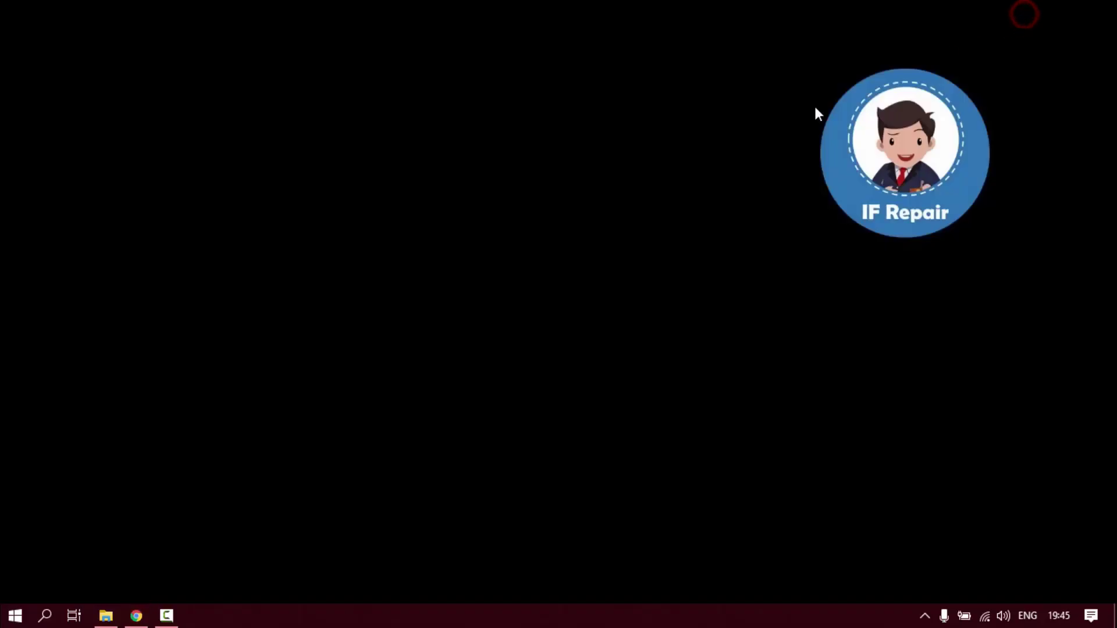